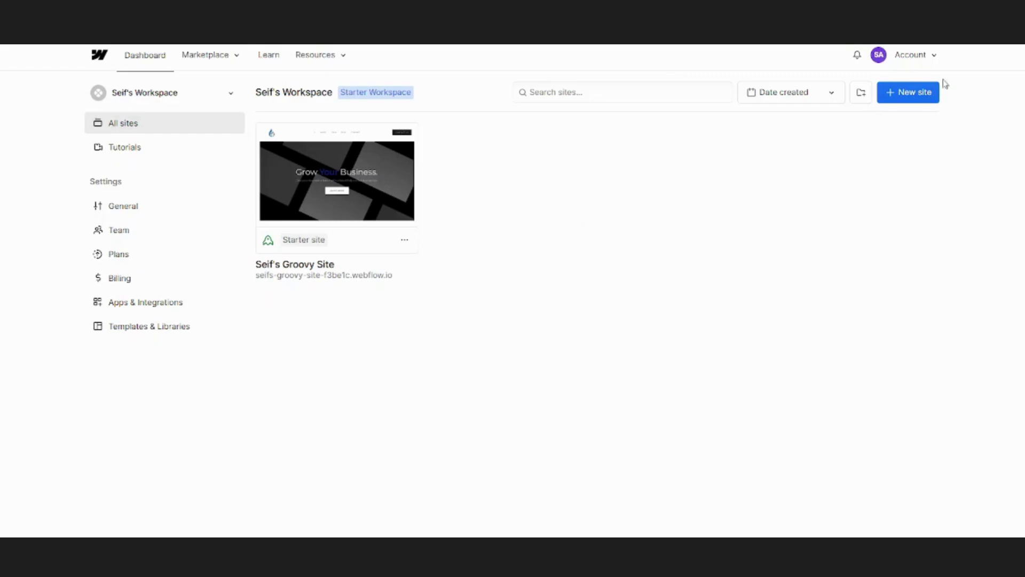
# Start creating a new site and preview the full page of the free Business Starter template
pyautogui.click(916, 96)
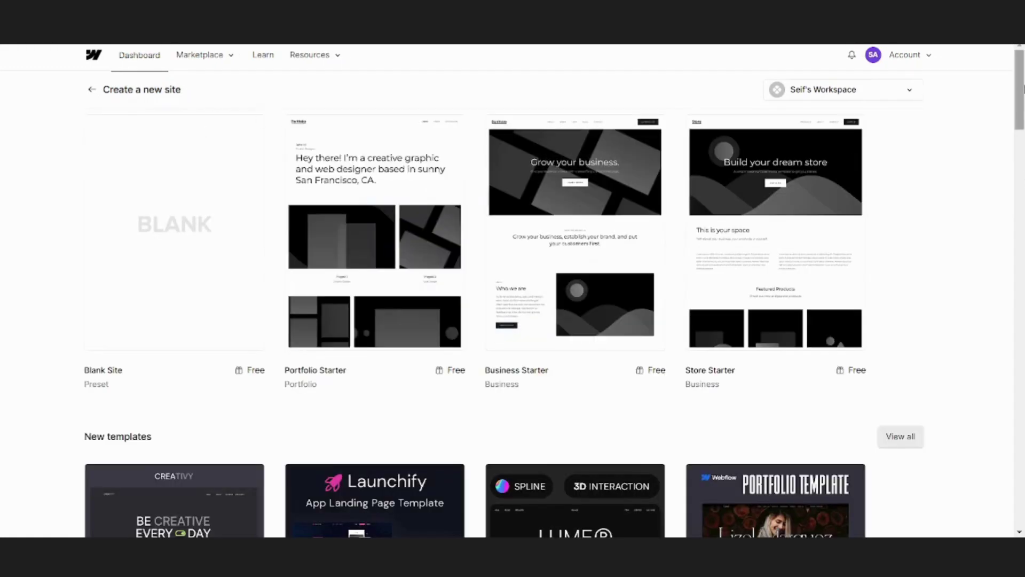
pyautogui.moveTo(1023, 88); pyautogui.dragTo(1023, 56)
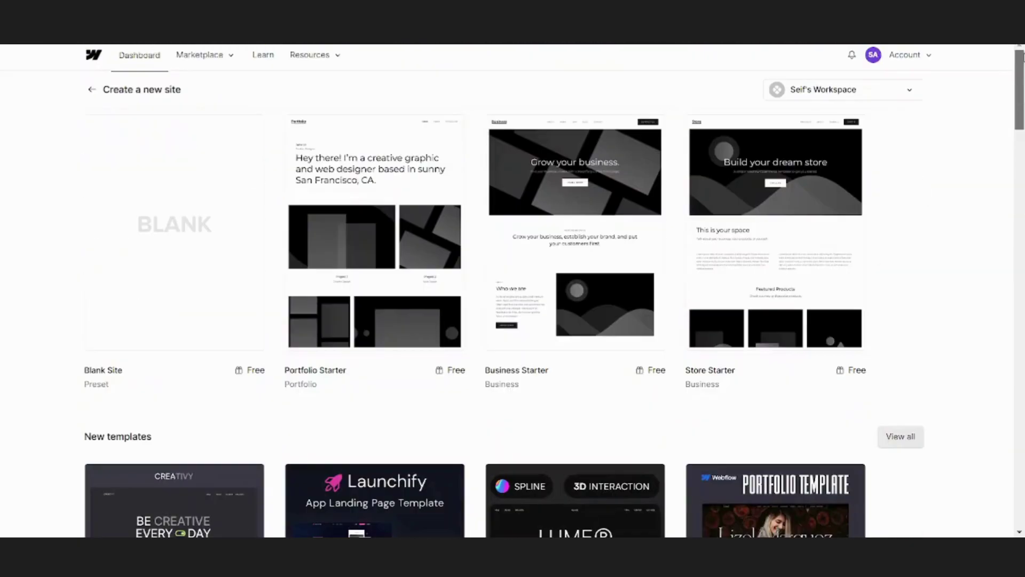
pyautogui.moveTo(563, 231)
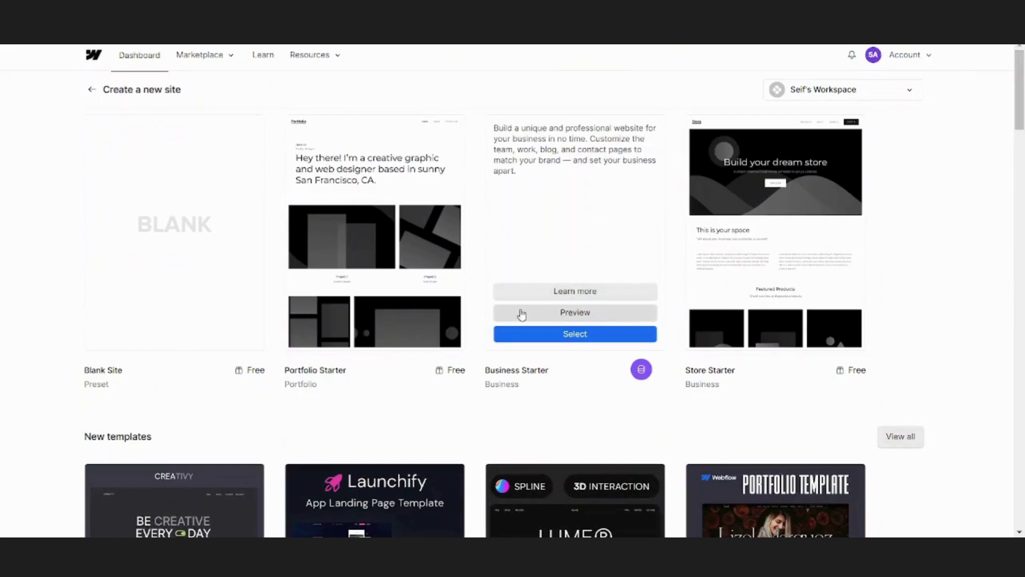
pyautogui.click(565, 316)
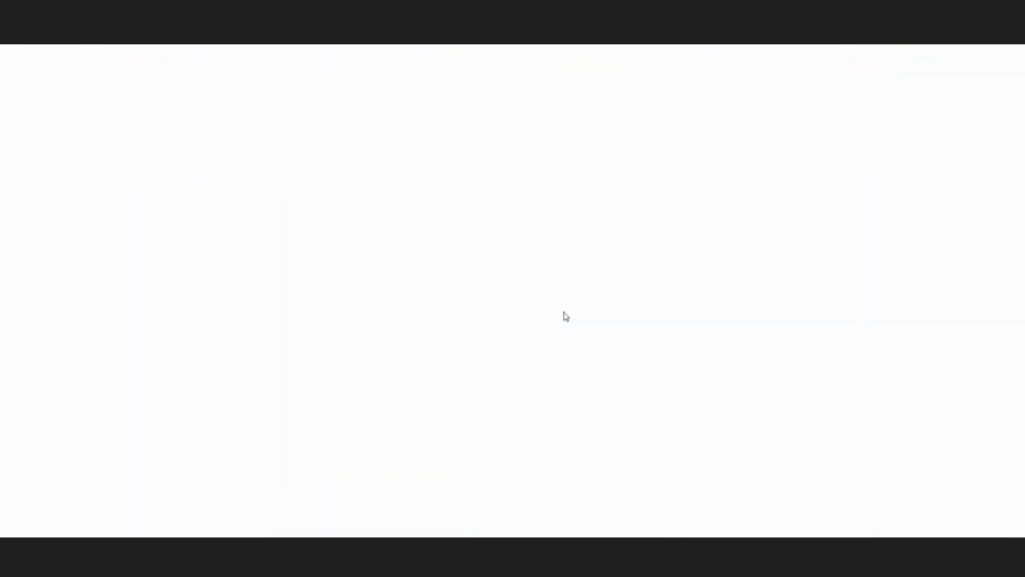
pyautogui.scroll(-5, 566, 316)
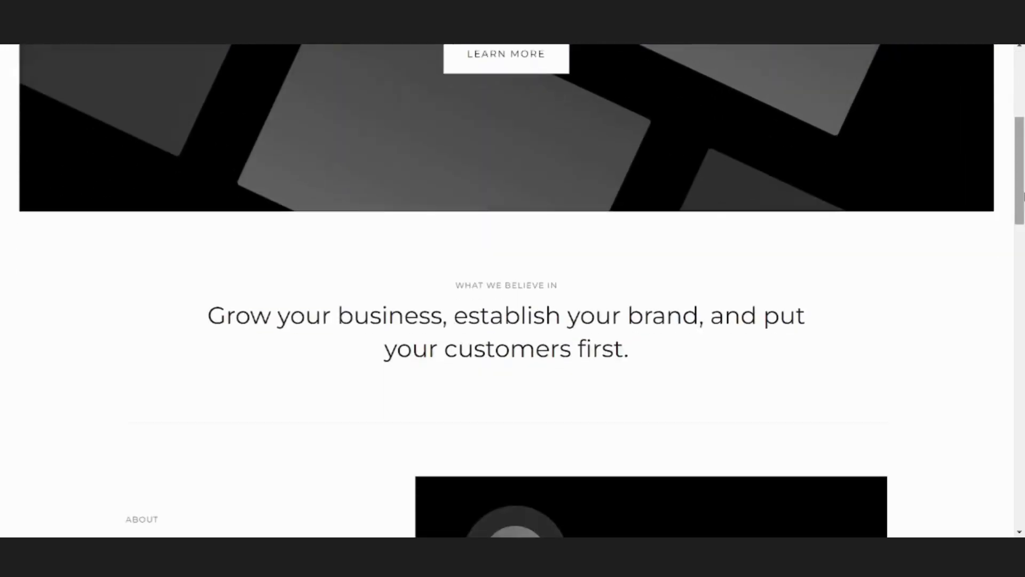
pyautogui.scroll(-20, 513, 288)
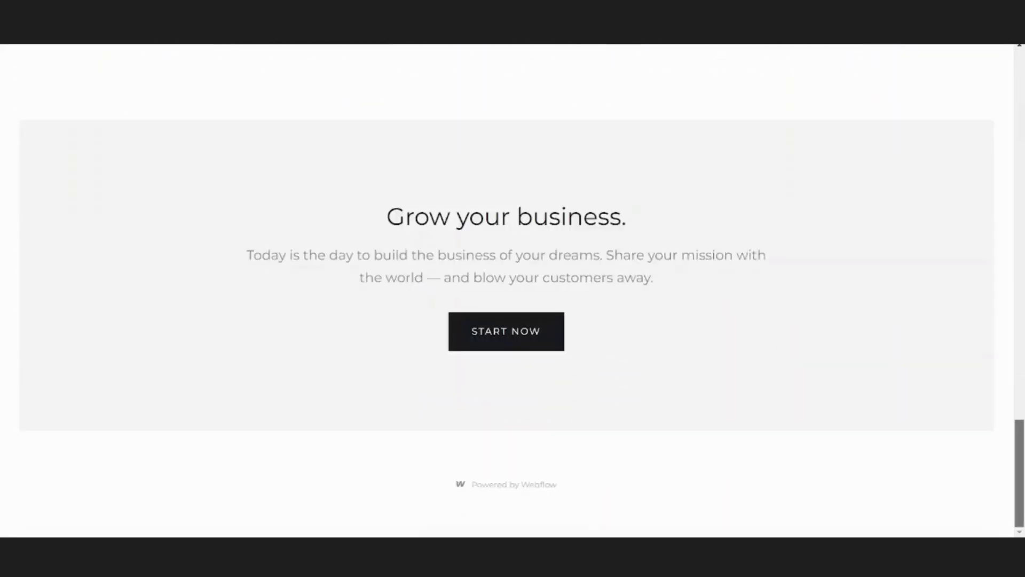
pyautogui.scroll(20, 980, 112)
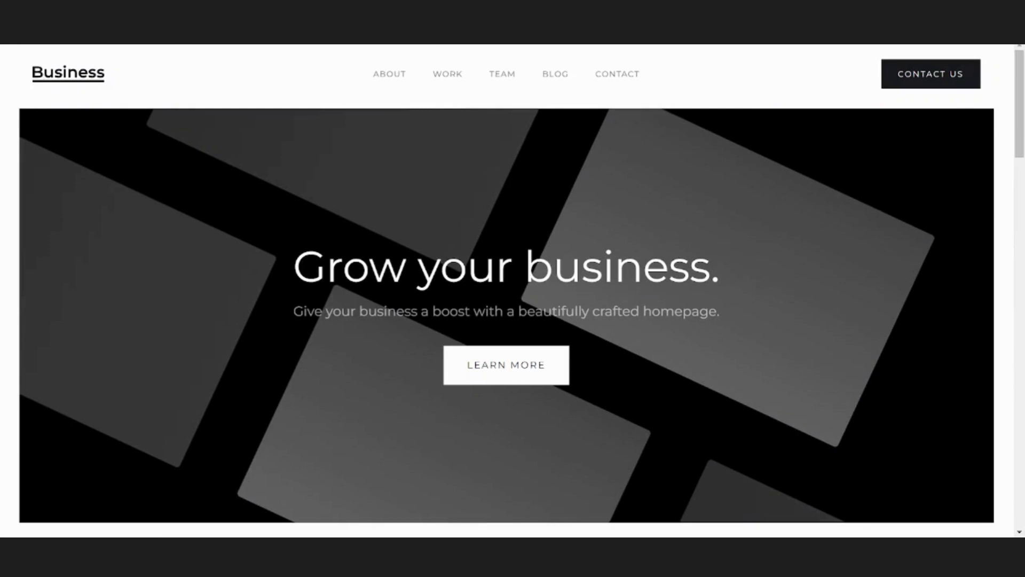
pyautogui.hotkey('ctrl', 'w')
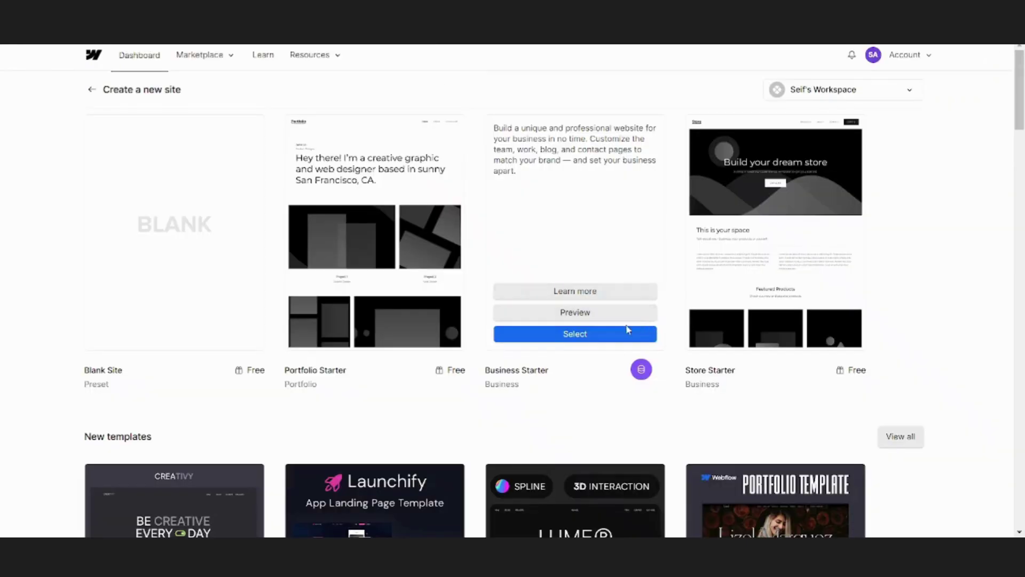
# Create a site named Bapetco from the Business Starter template
pyautogui.click(609, 335)
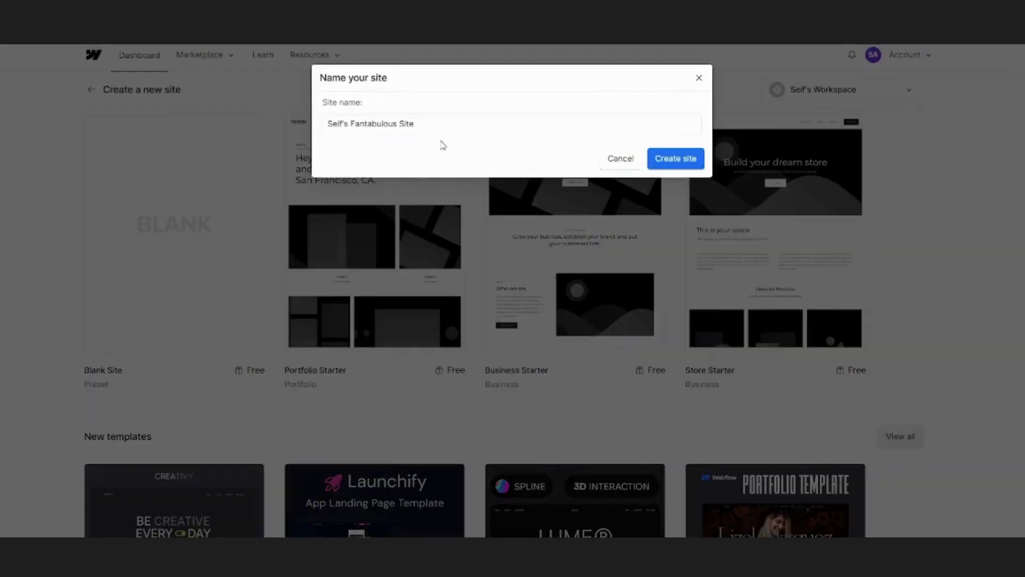
pyautogui.doubleClick(460, 126)
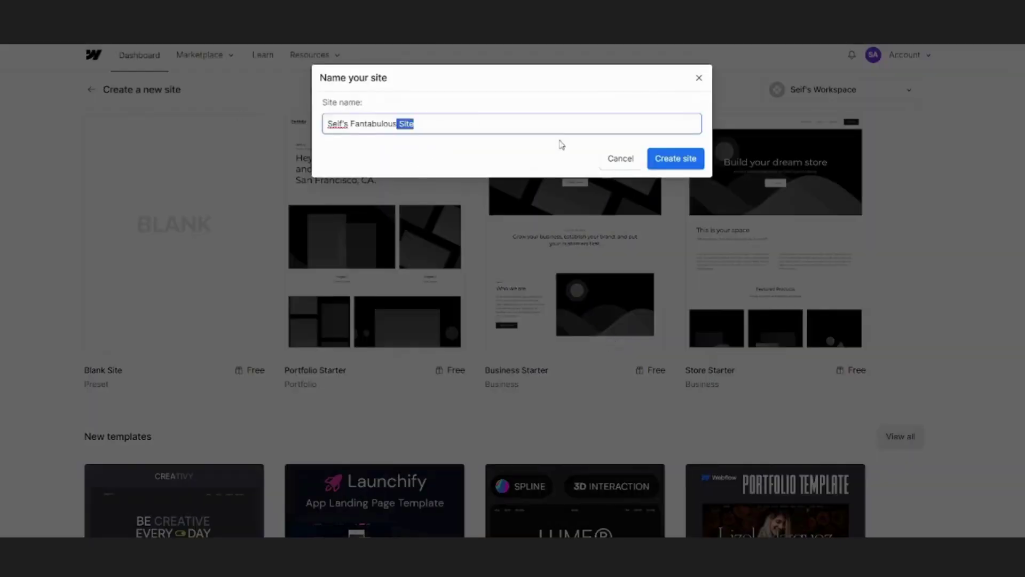
pyautogui.hotkey('ctrl', 'a')
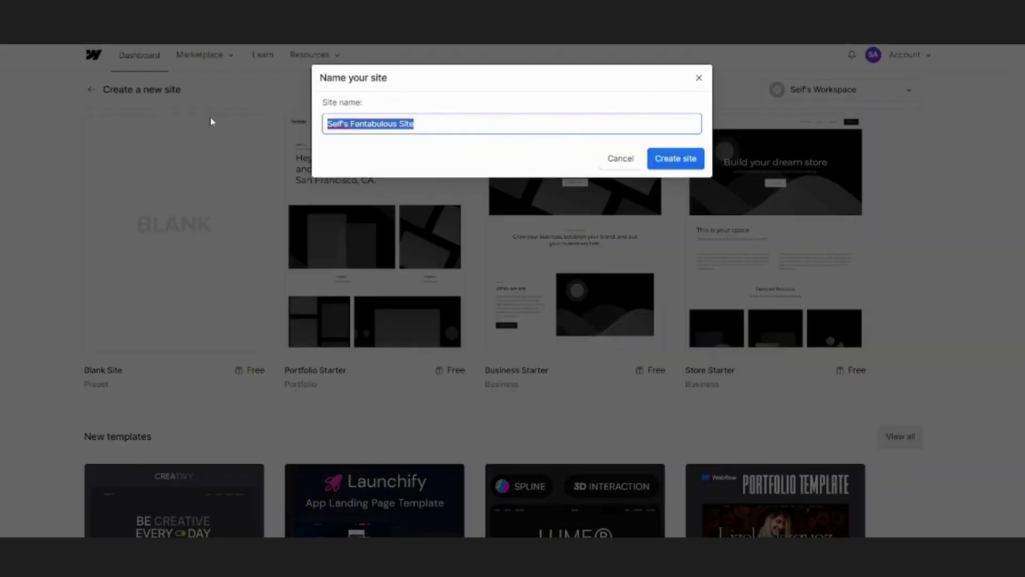
pyautogui.write('Bapet')
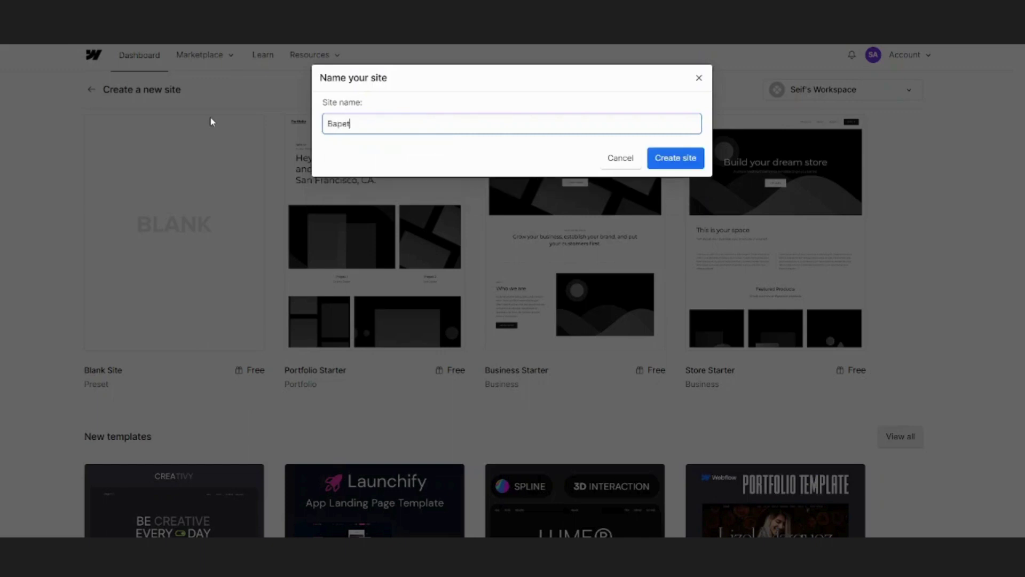
pyautogui.write('co')
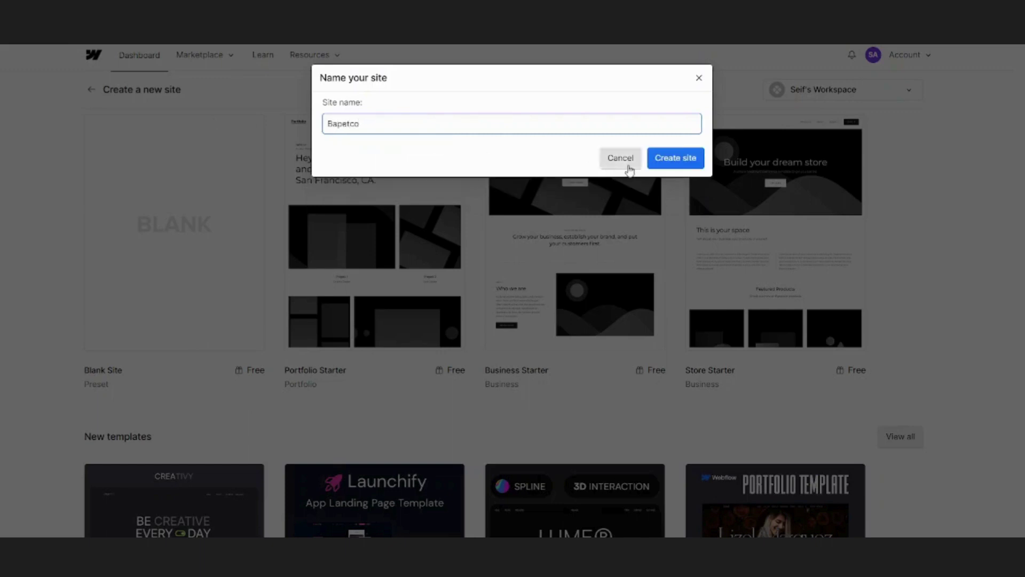
pyautogui.click(685, 165)
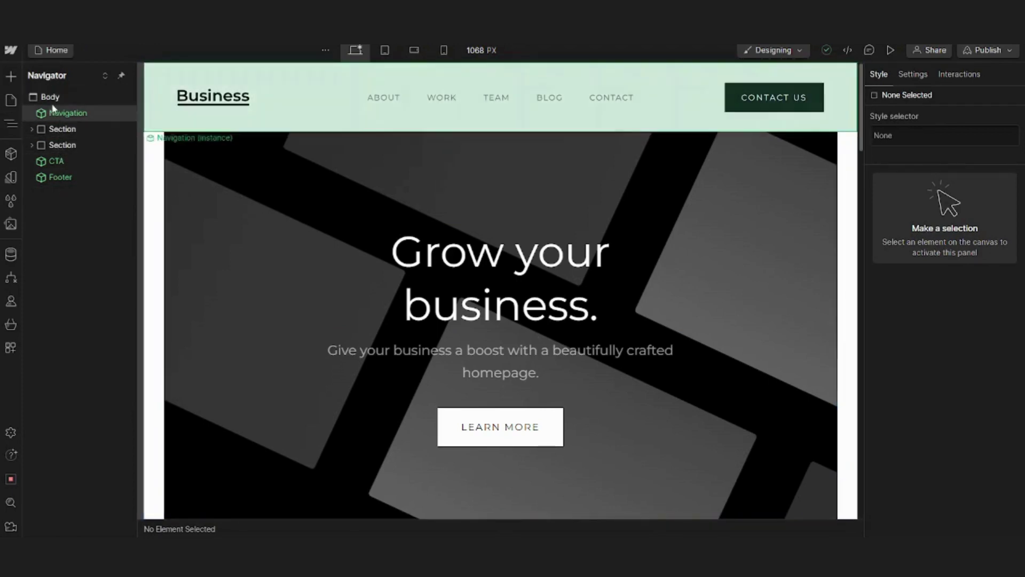
# Examine the structure of the Navigation component, including its Navigation Wrap, Logo Link and Logo Image, and return to the Home page
pyautogui.click(63, 96)
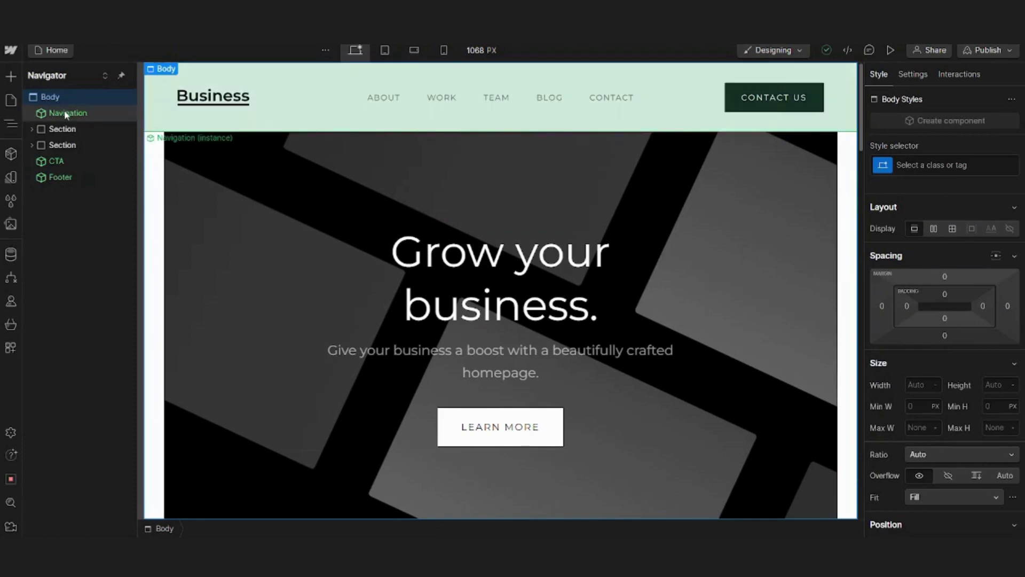
pyautogui.click(82, 113)
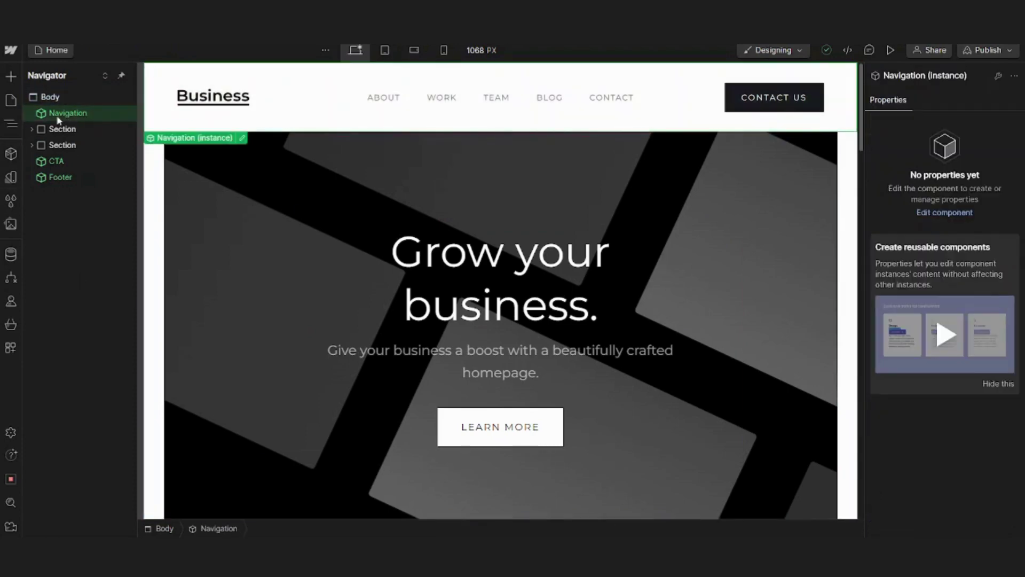
pyautogui.doubleClick(58, 116)
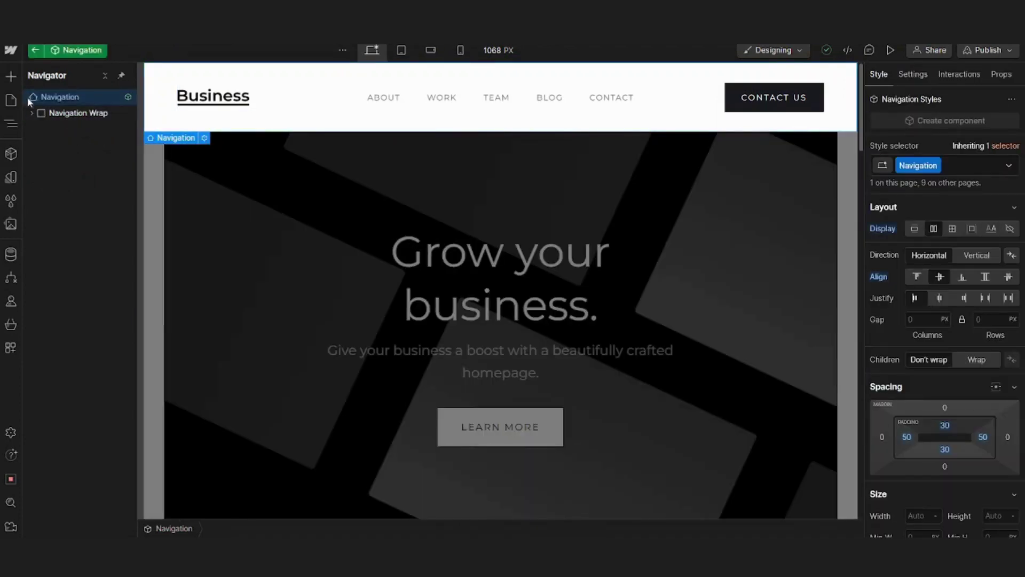
pyautogui.click(32, 113)
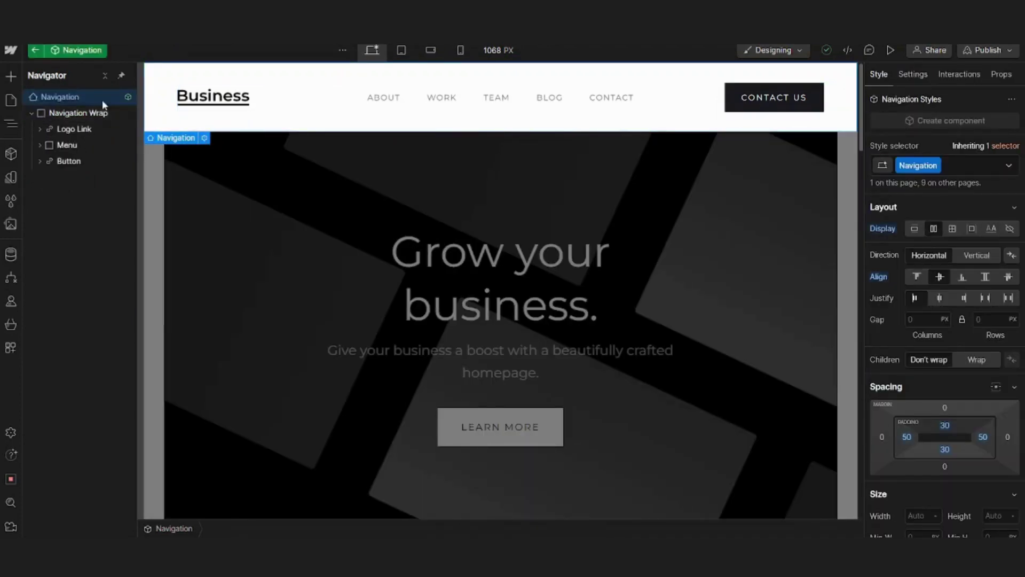
pyautogui.click(40, 130)
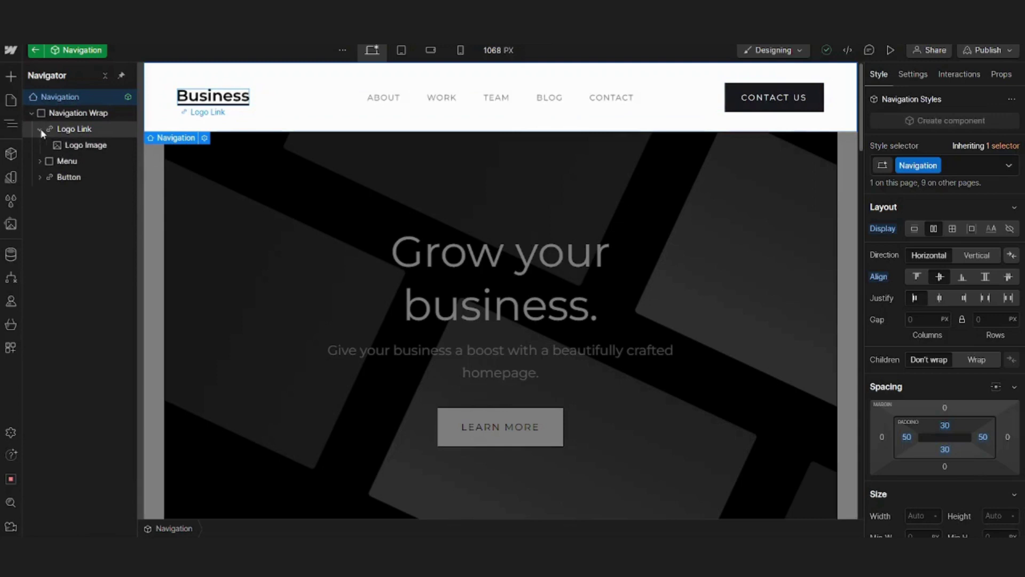
pyautogui.click(82, 147)
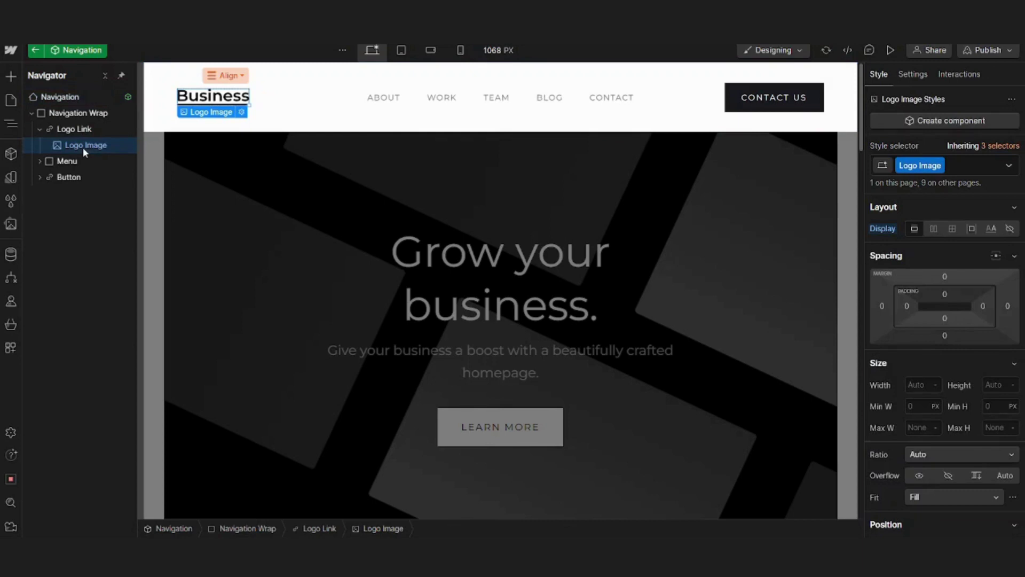
pyautogui.click(61, 97)
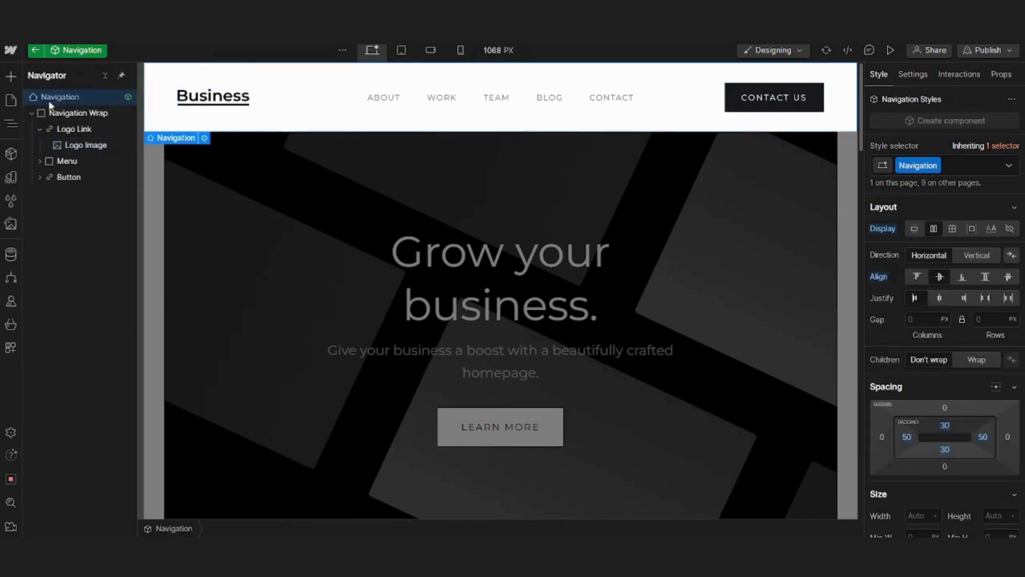
pyautogui.click(36, 51)
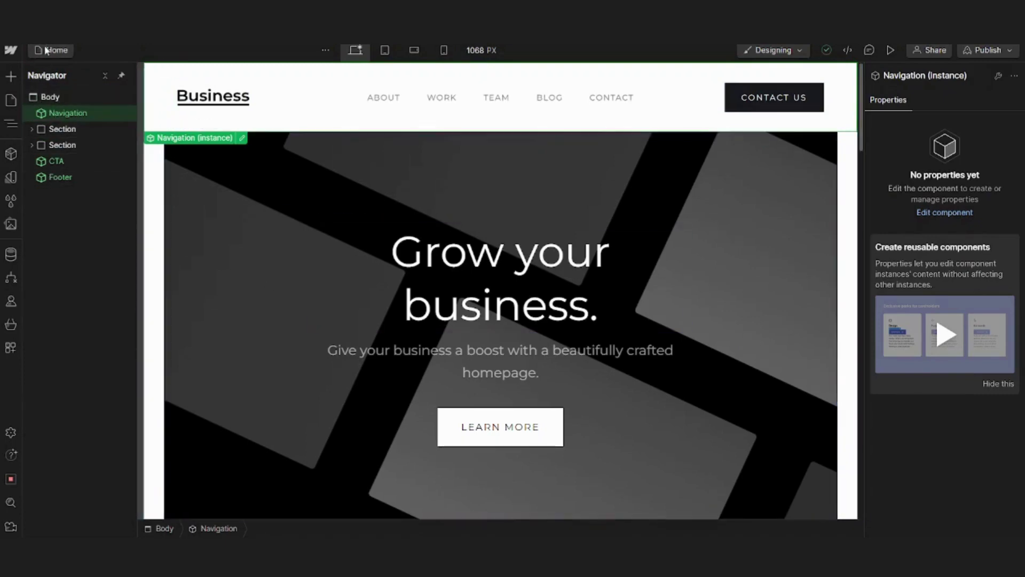
# Examine the element hierarchy of the Home page's first section, down to the Intro Header's text elements and button contents
pyautogui.click(54, 96)
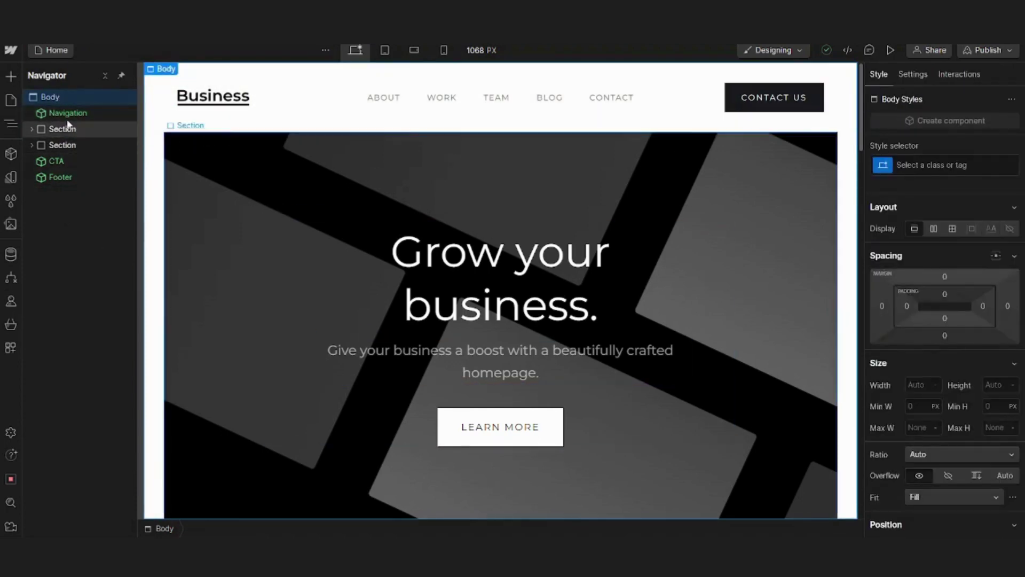
pyautogui.click(67, 113)
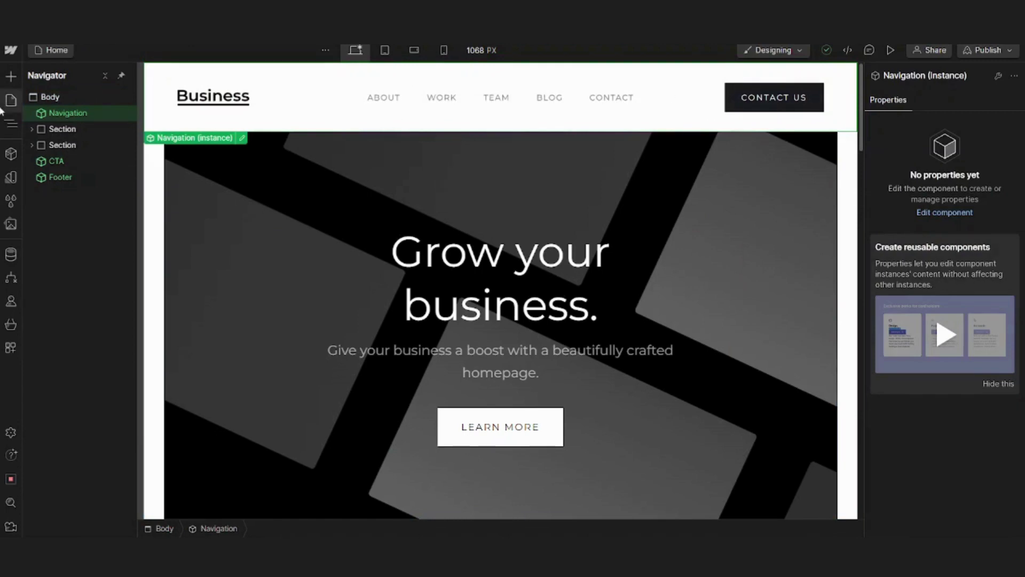
pyautogui.click(32, 129)
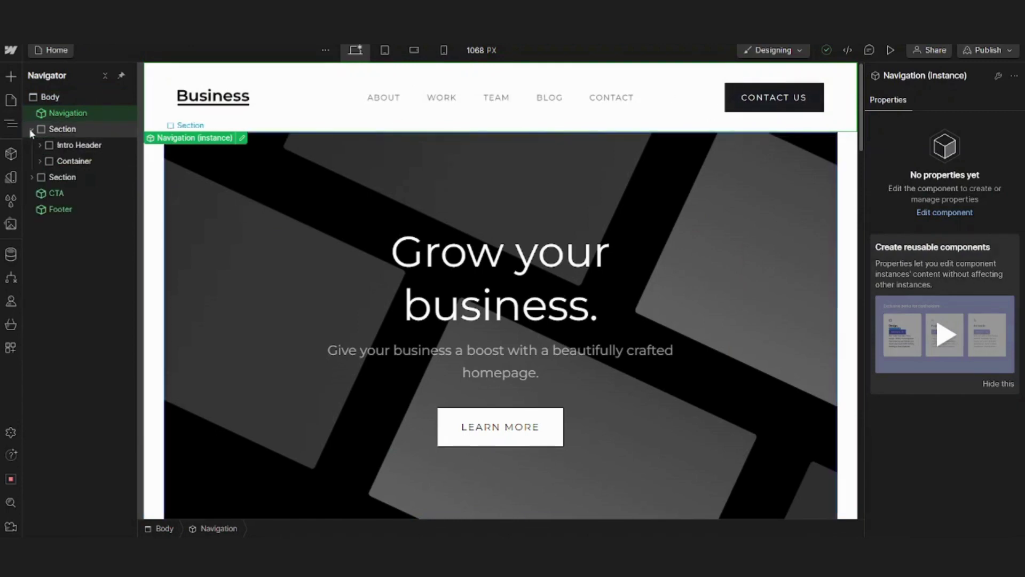
pyautogui.click(63, 130)
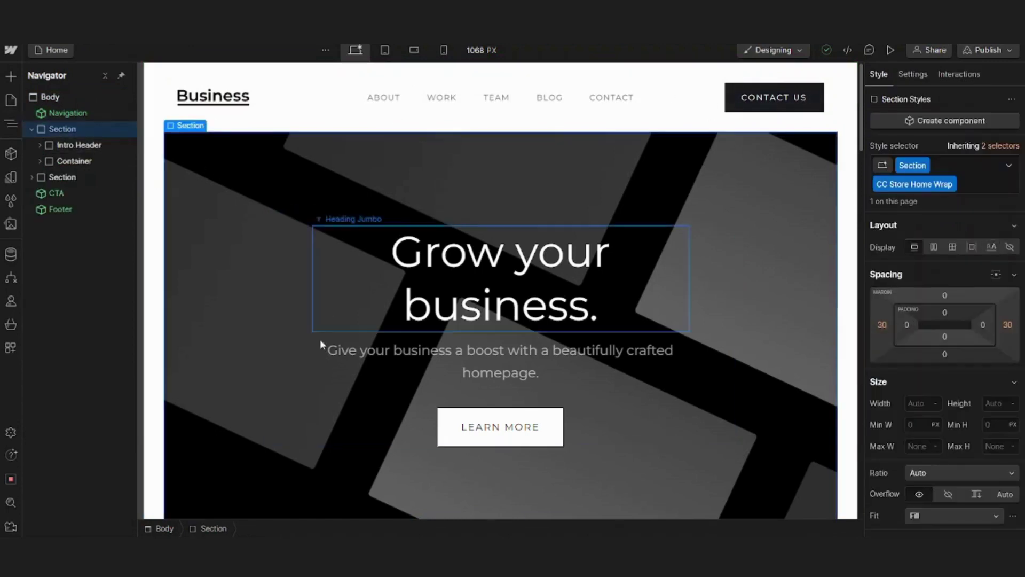
pyautogui.click(81, 145)
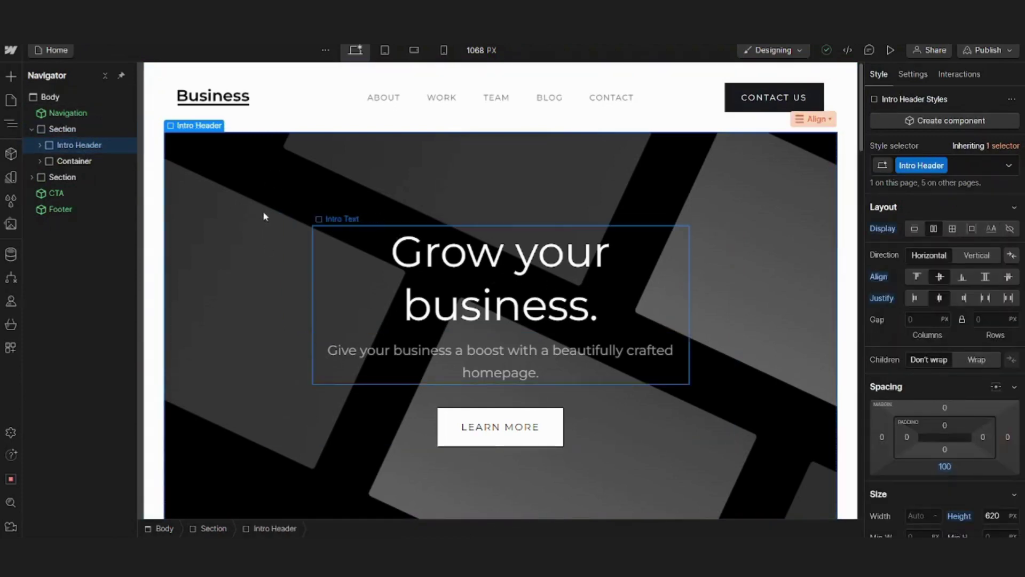
pyautogui.click(39, 146)
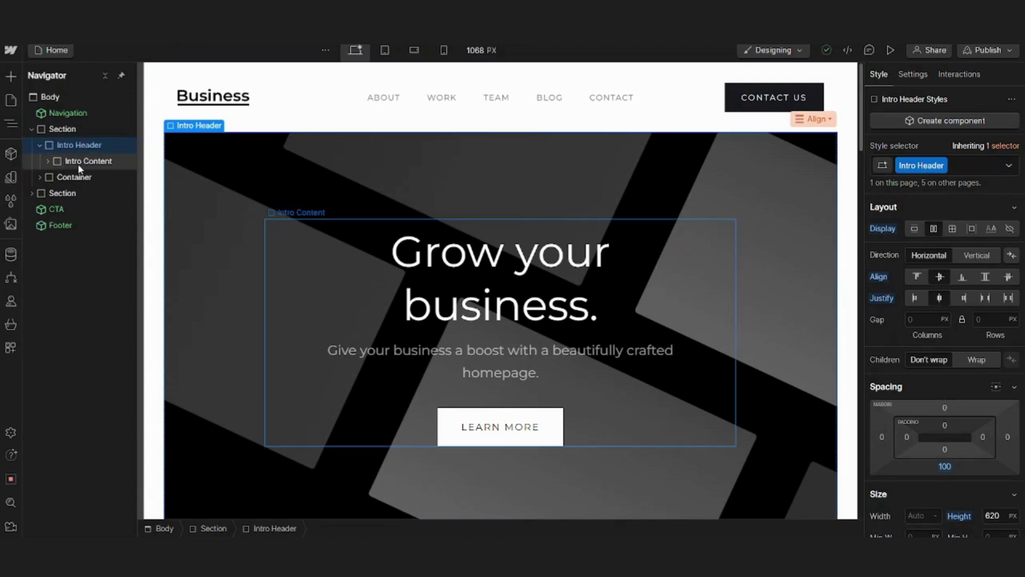
pyautogui.click(47, 162)
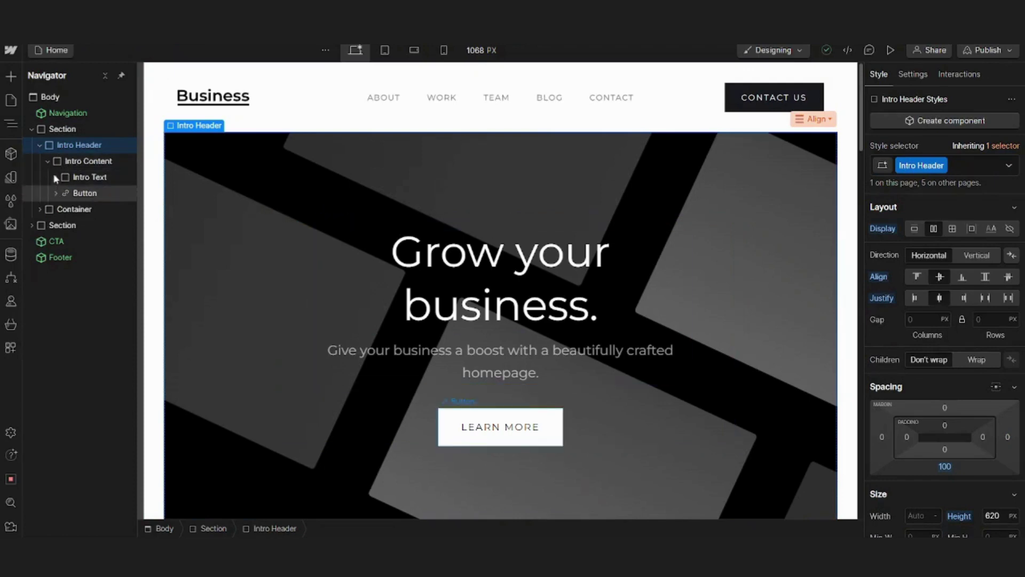
pyautogui.click(55, 178)
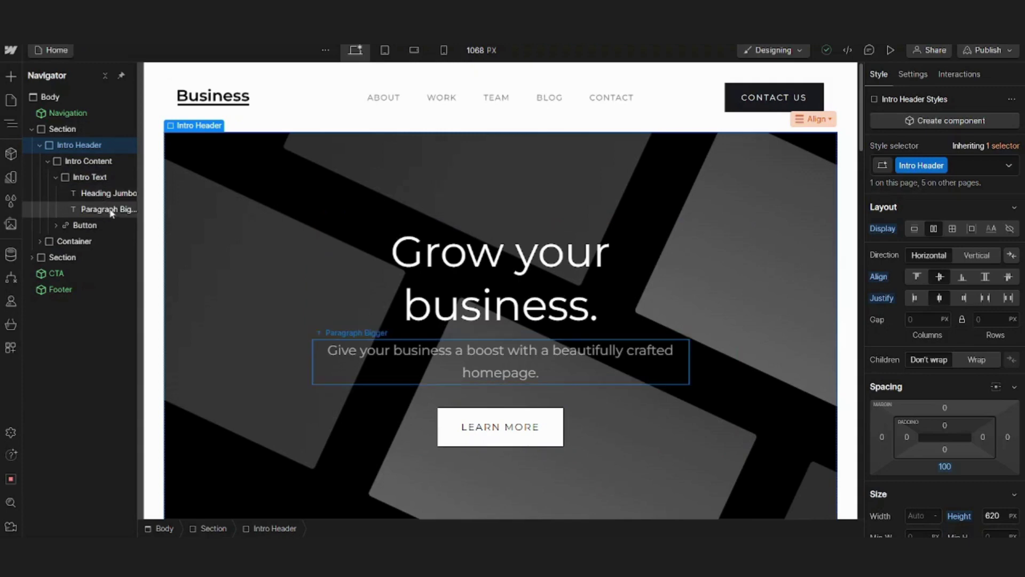
pyautogui.click(55, 225)
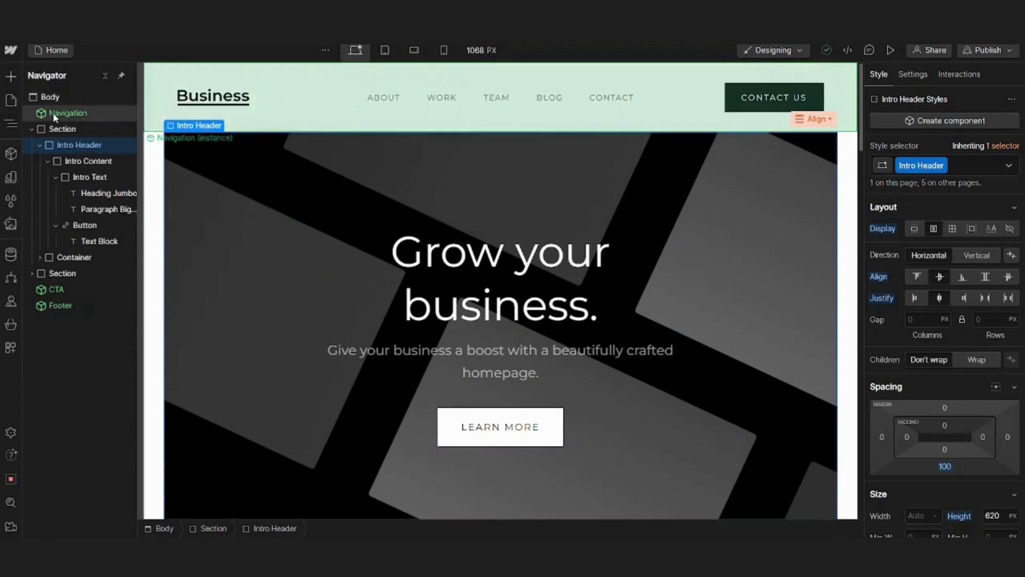
# Review the elements and layouts available to add, and bring up the site's list of pages
pyautogui.click(11, 77)
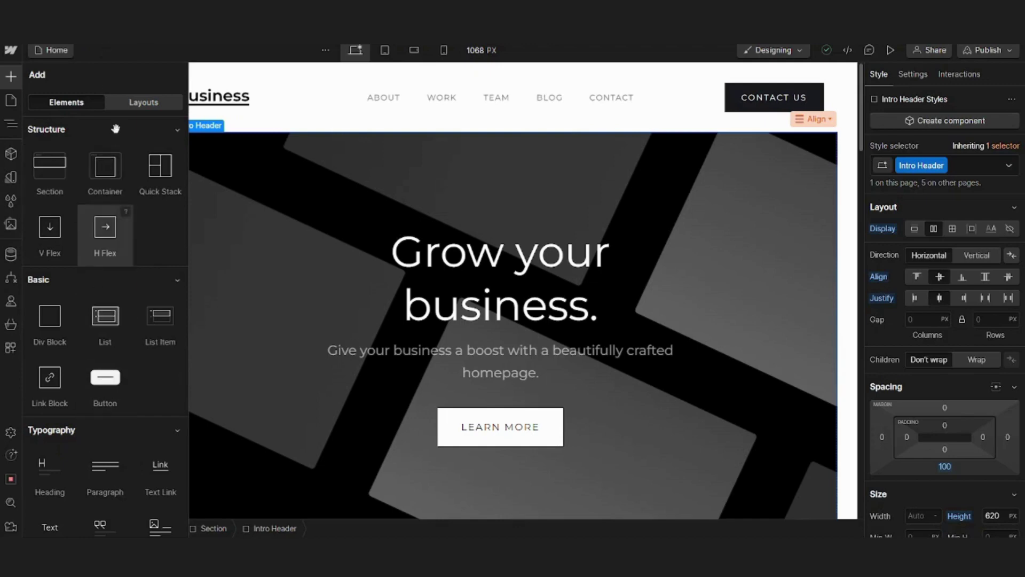
pyautogui.click(129, 112)
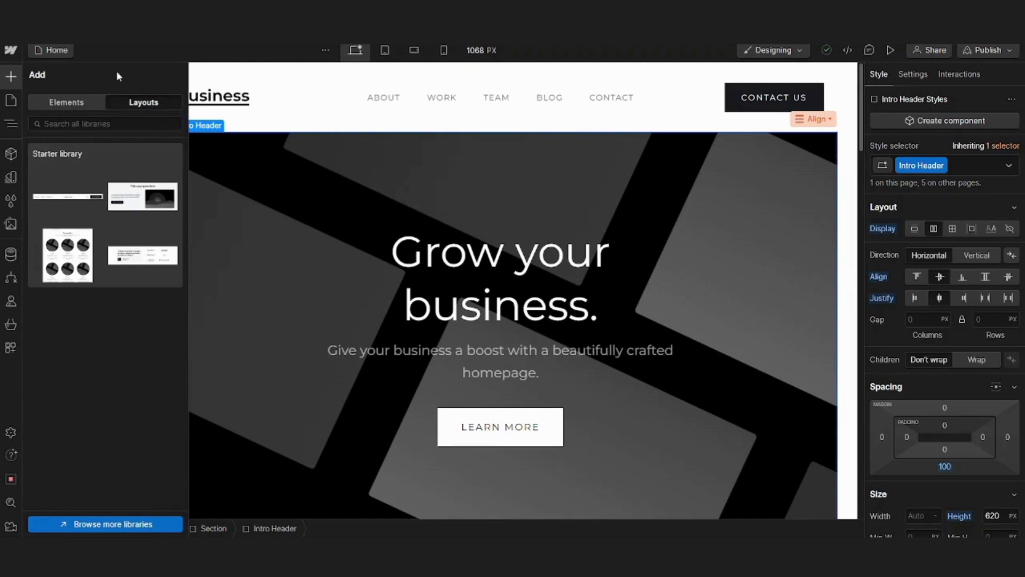
pyautogui.click(76, 106)
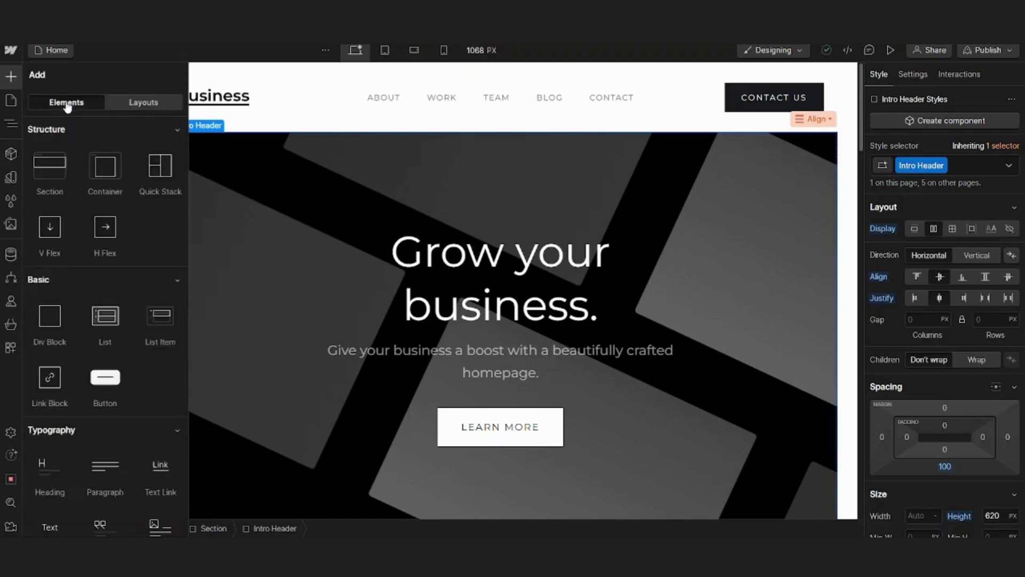
pyautogui.click(10, 100)
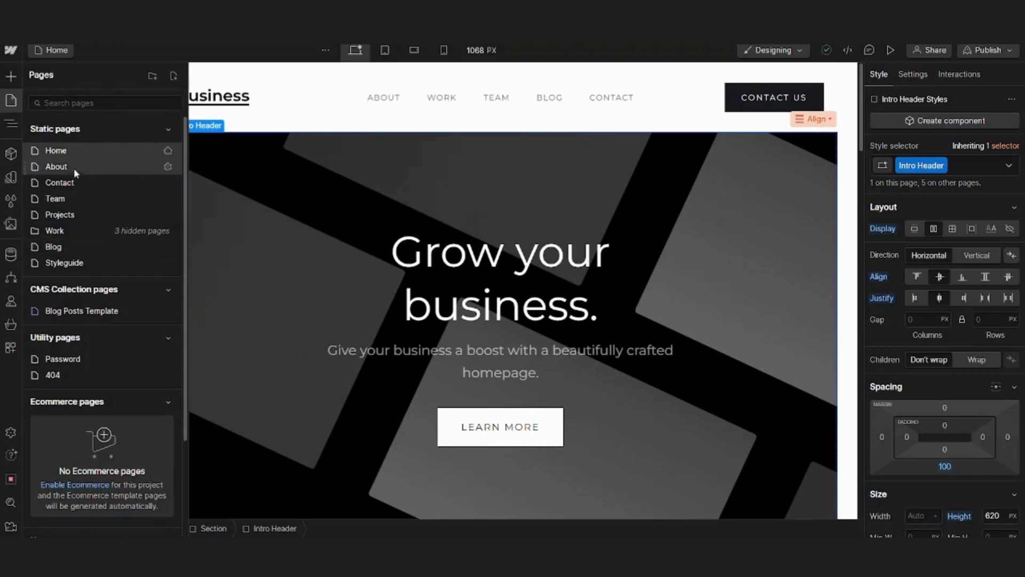
# View the Contact and Projects pages and return to the Home page
pyautogui.click(58, 183)
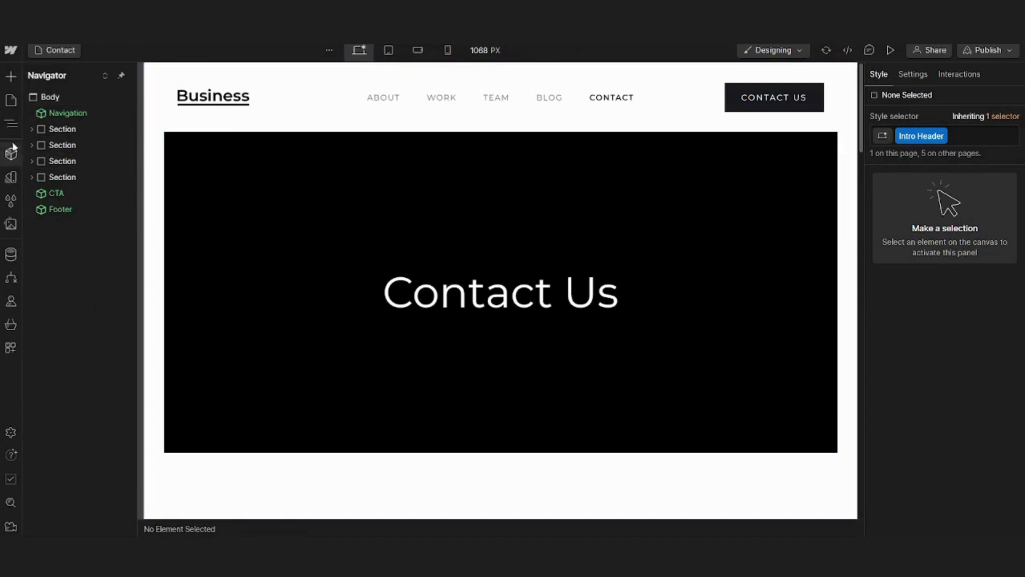
pyautogui.click(11, 100)
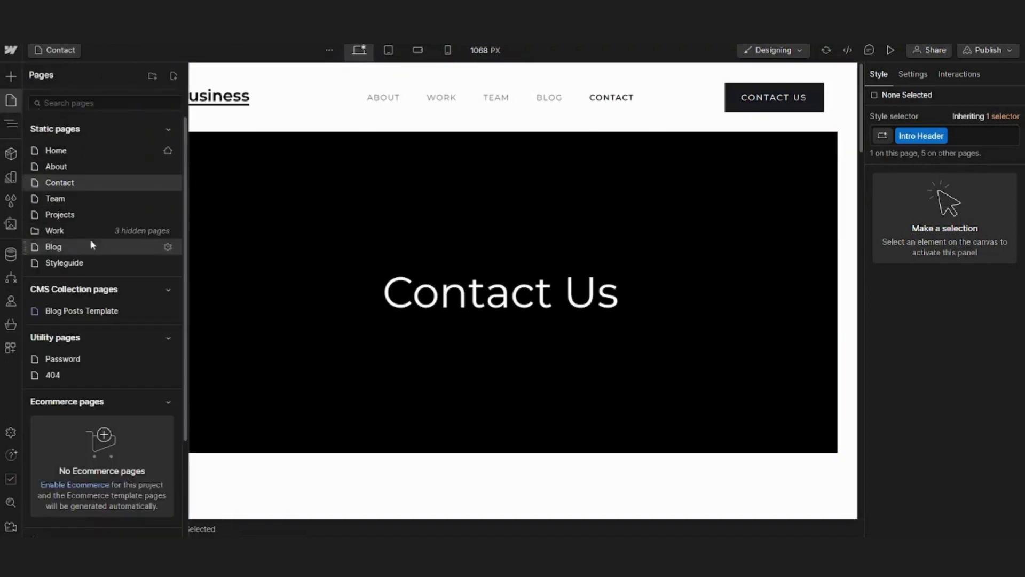
pyautogui.click(60, 215)
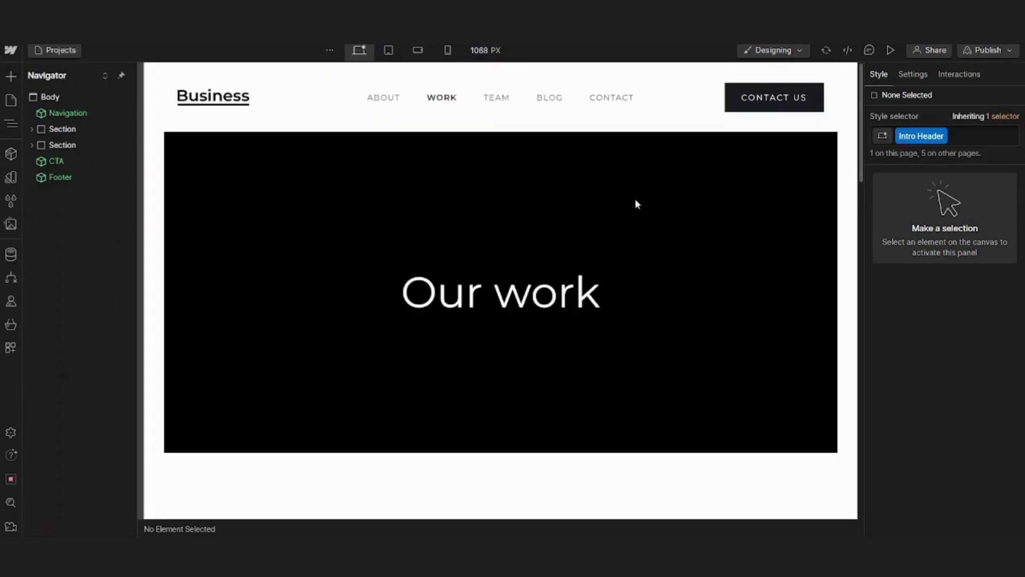
pyautogui.click(12, 101)
pyautogui.click(79, 150)
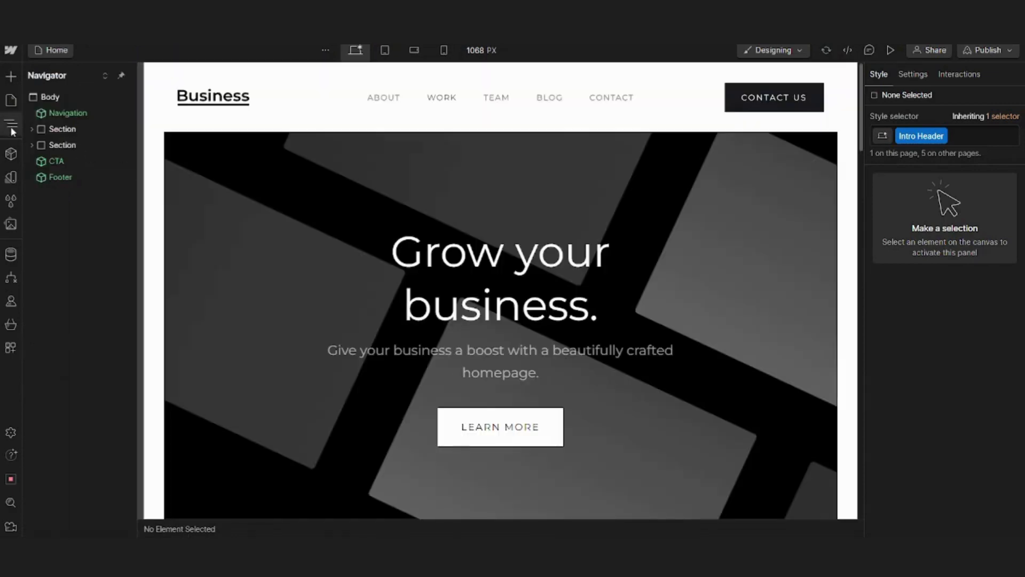
pyautogui.click(13, 131)
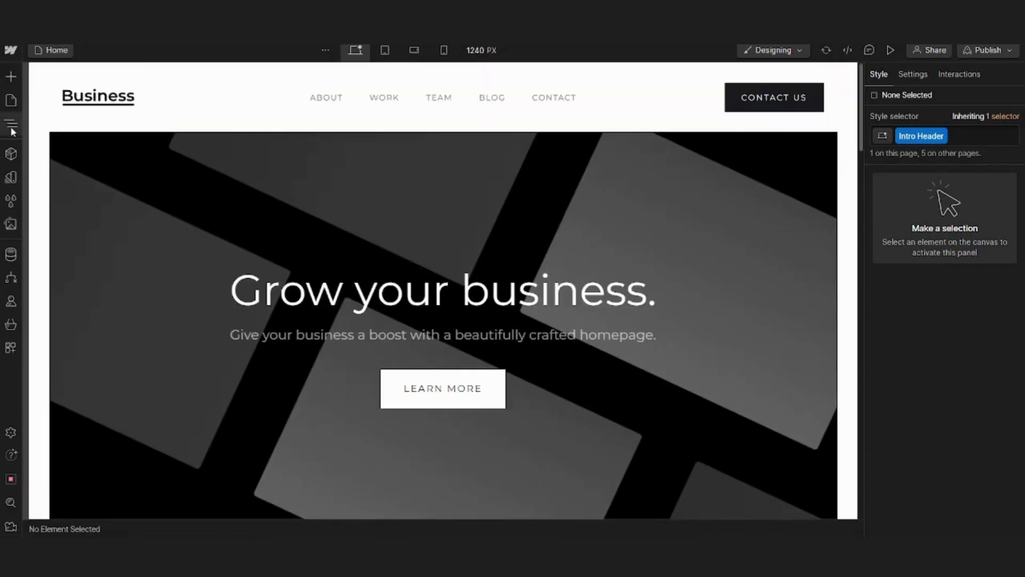
pyautogui.click(13, 131)
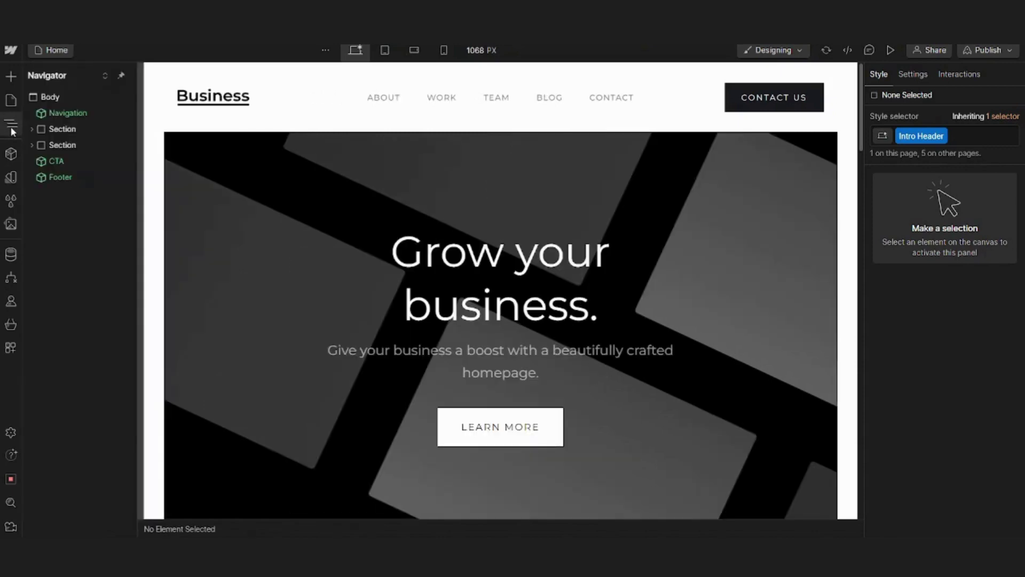
pyautogui.click(13, 132)
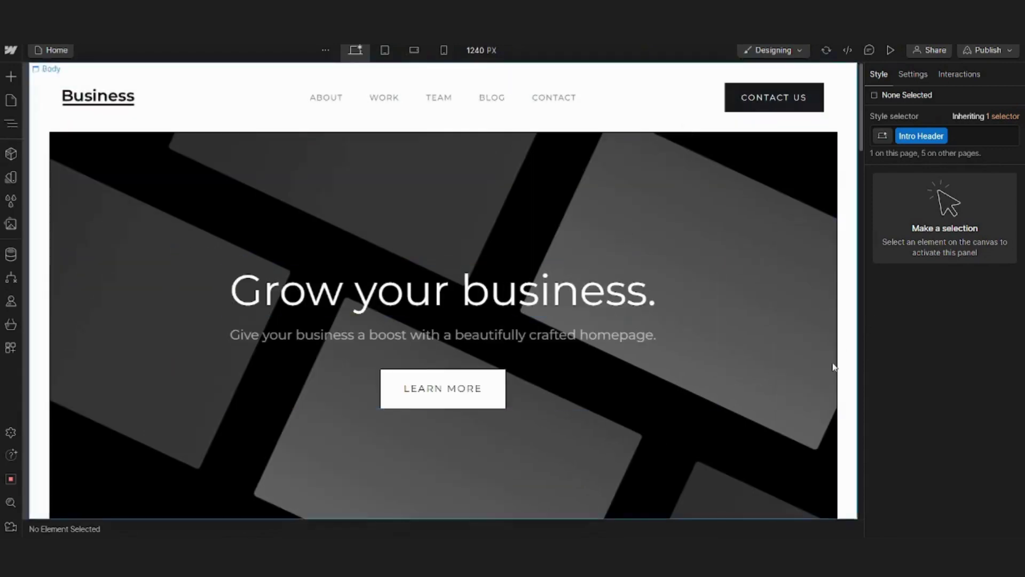
pyautogui.click(14, 132)
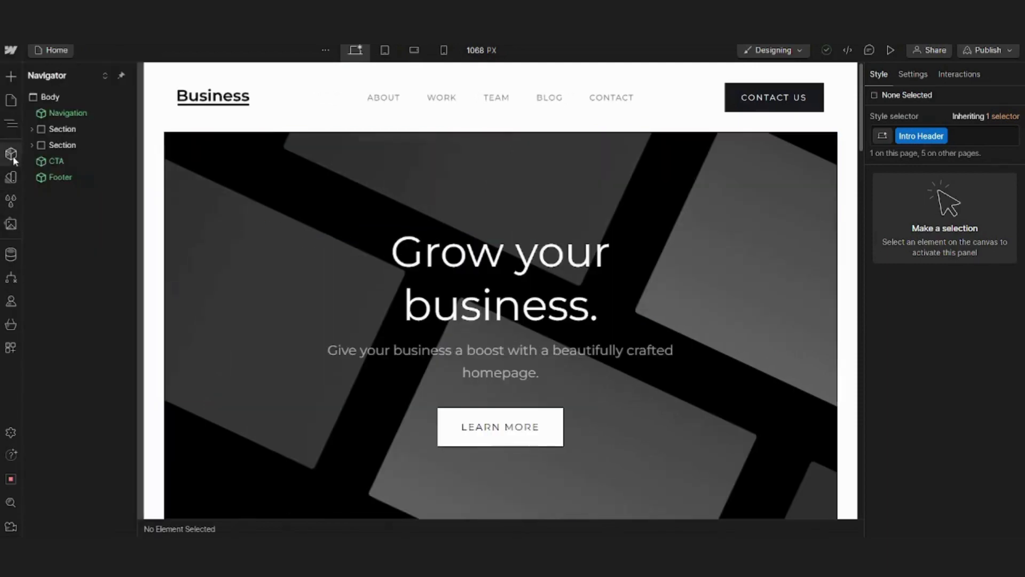
# Review the site's image assets and the elements available to add, and select the Home page's Intro Header
pyautogui.click(11, 224)
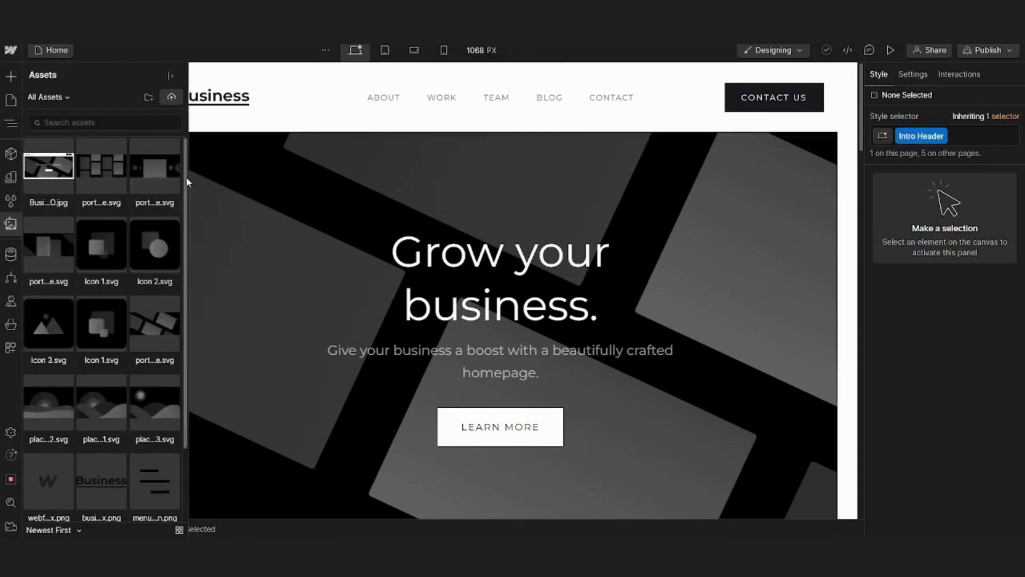
pyautogui.scroll(-3, 186, 245)
pyautogui.scroll(3, 176, 235)
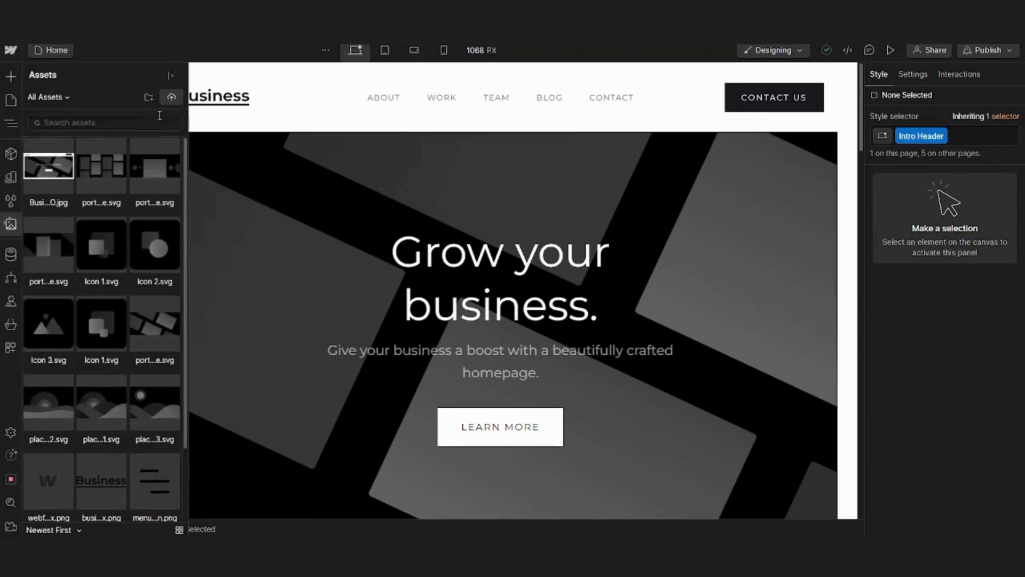
pyautogui.click(174, 100)
pyautogui.click(11, 78)
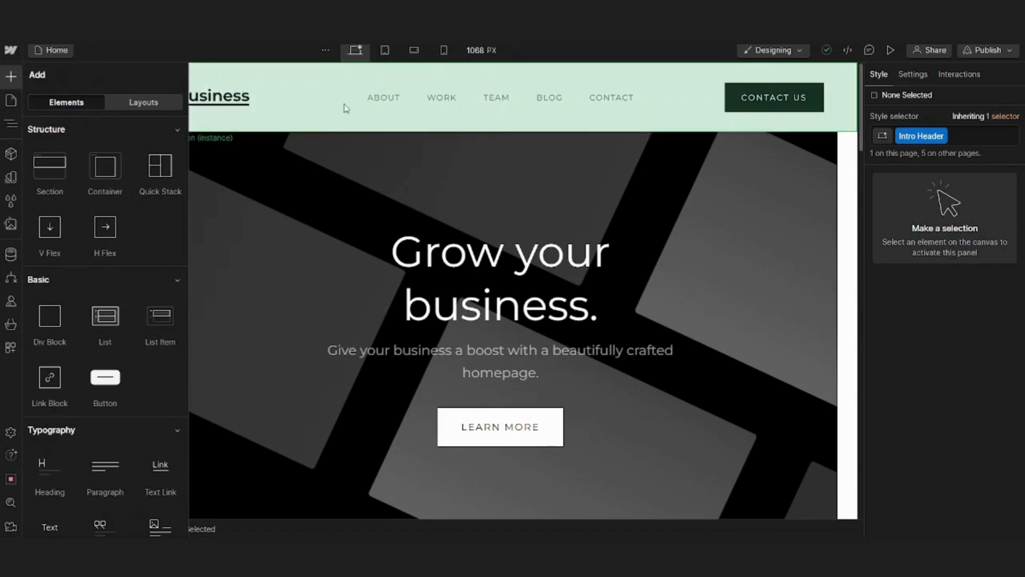
pyautogui.click(297, 174)
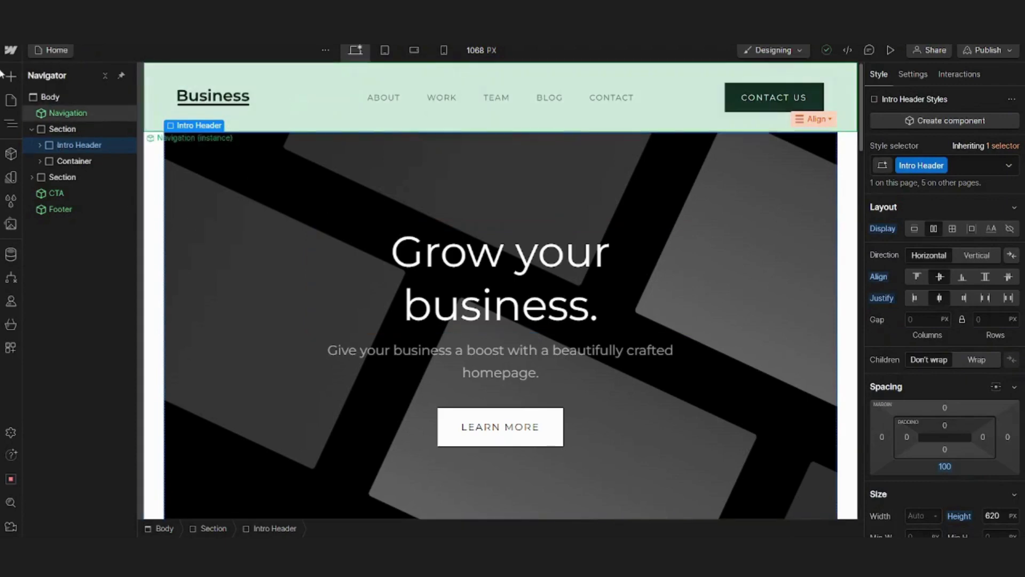
# Open the Navigation component for editing, expand its Navigation Wrap and select the Logo Link
pyautogui.click(71, 117)
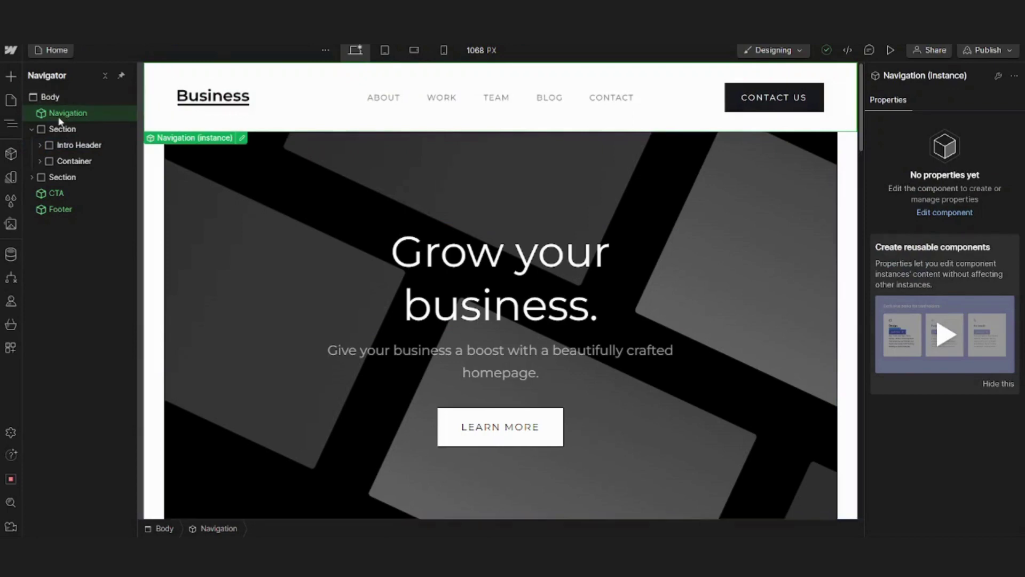
pyautogui.doubleClick(111, 116)
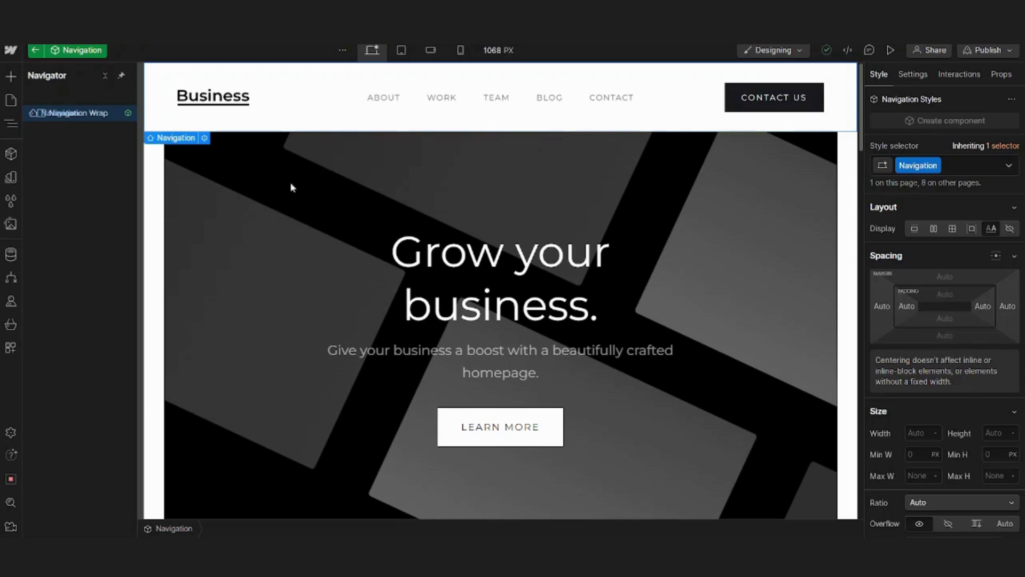
pyautogui.click(309, 235)
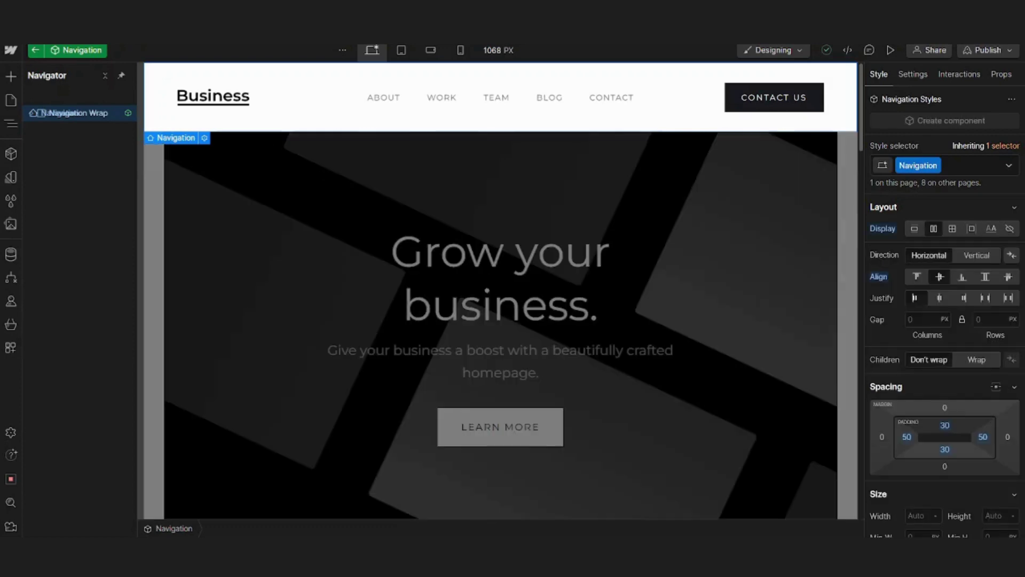
pyautogui.click(80, 113)
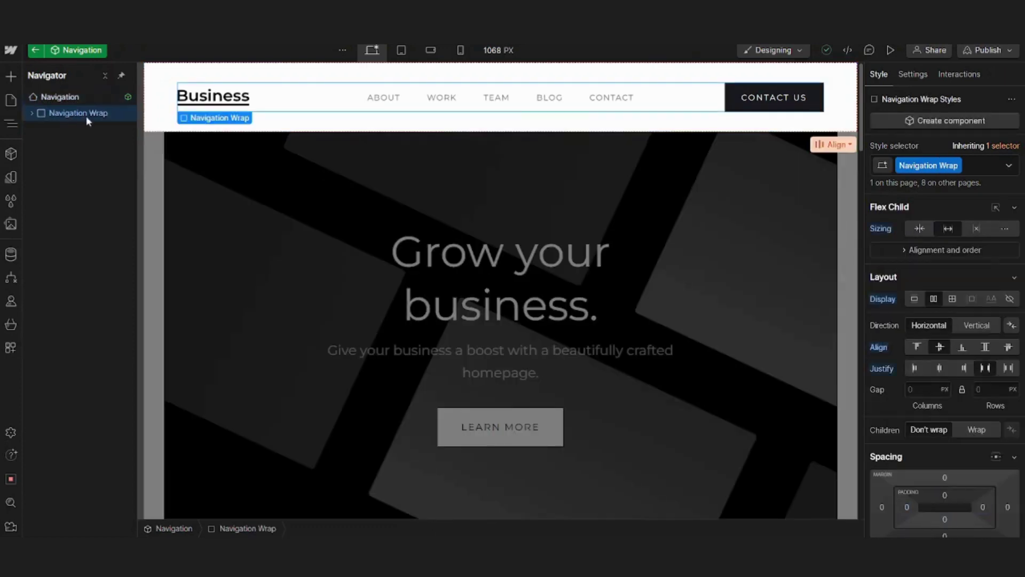
pyautogui.click(33, 113)
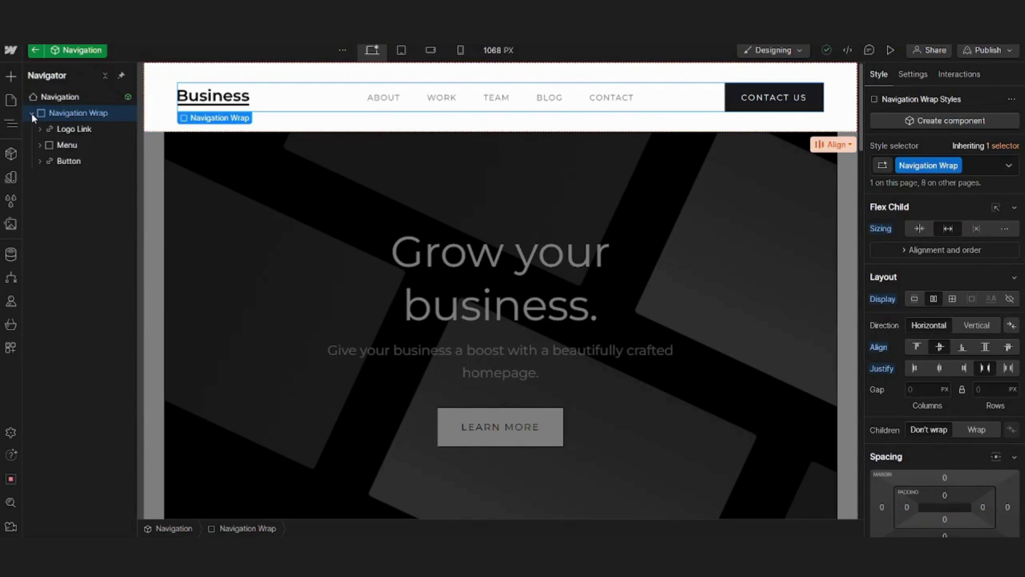
pyautogui.click(99, 129)
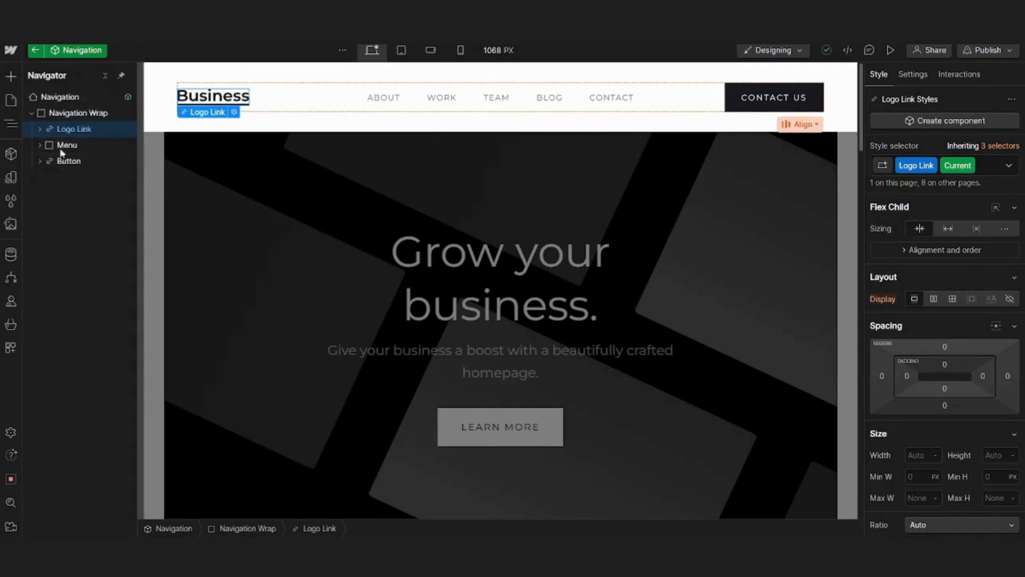
# Upload the blue-and-orange flame logo PNG with the oil pump to the site's assets and return to the Navigation component
pyautogui.click(10, 223)
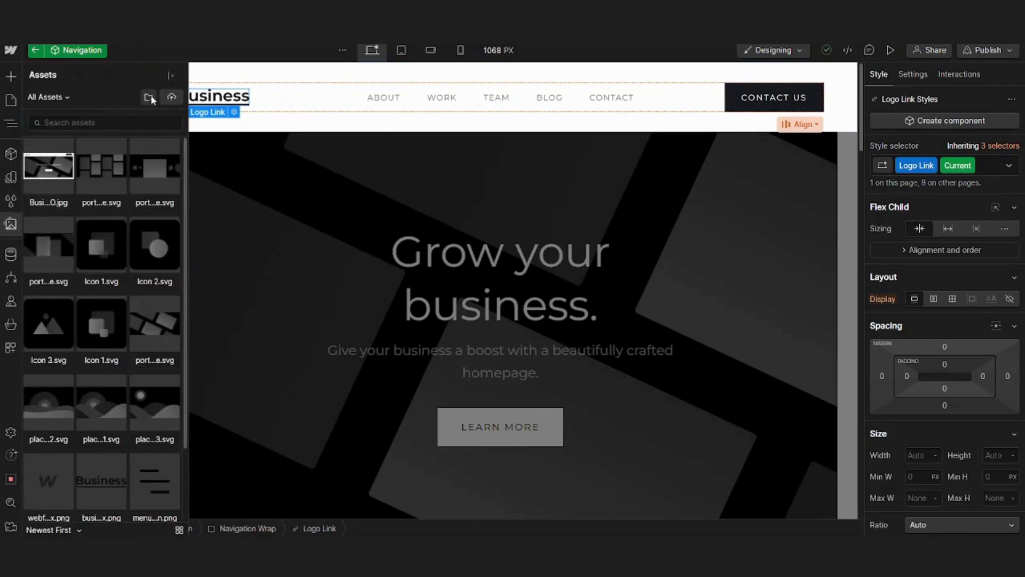
pyautogui.click(152, 98)
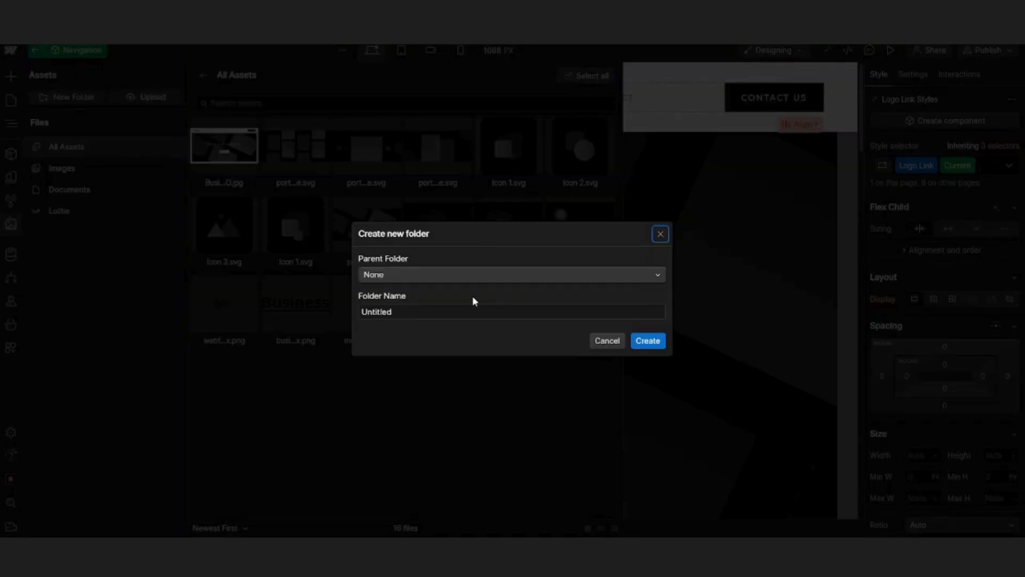
pyautogui.click(665, 237)
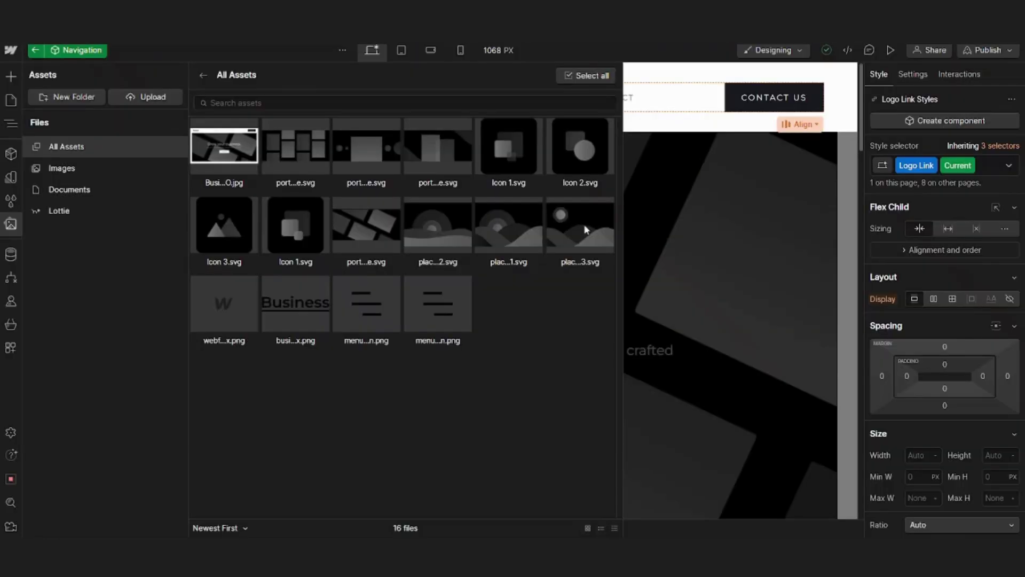
pyautogui.click(152, 95)
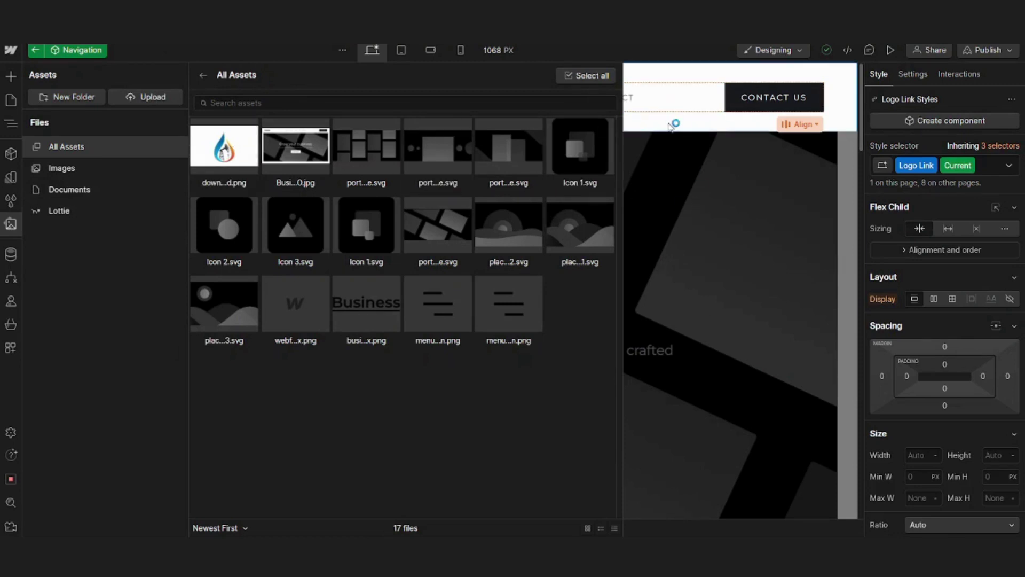
pyautogui.click(670, 125)
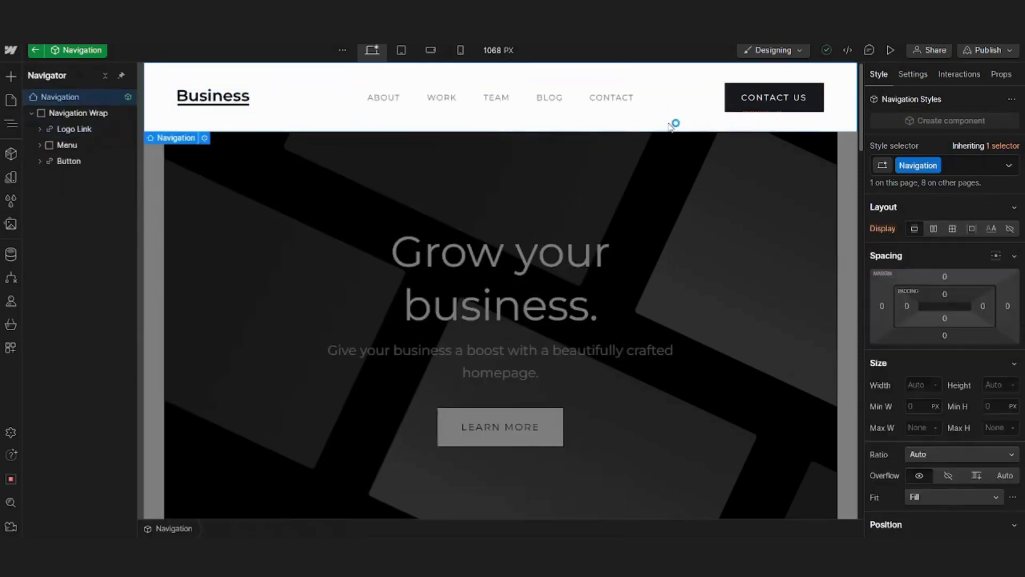
# Replace the Logo Image in the Navigation component with the uploaded flame logo from the assets
pyautogui.click(223, 107)
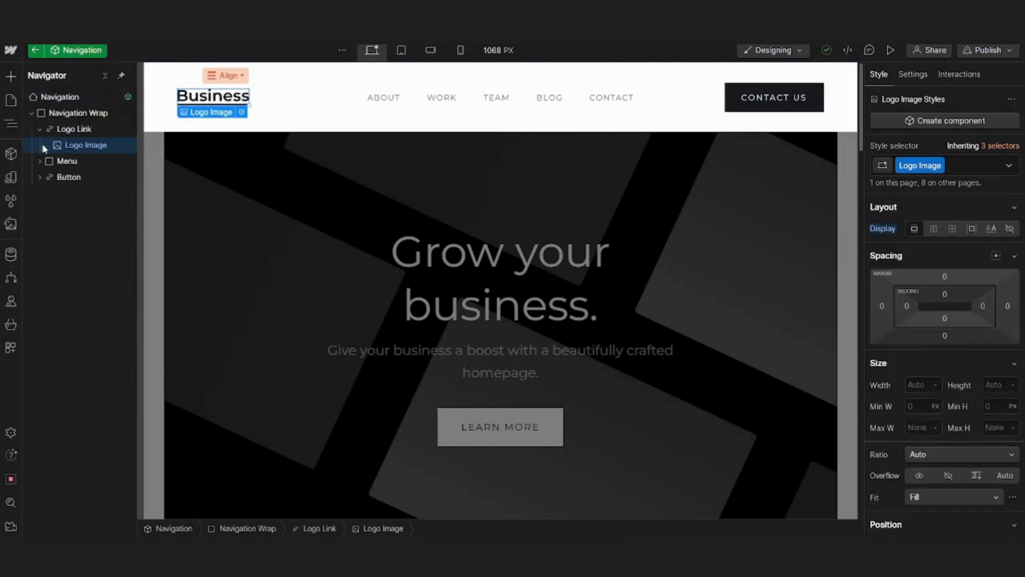
pyautogui.click(10, 225)
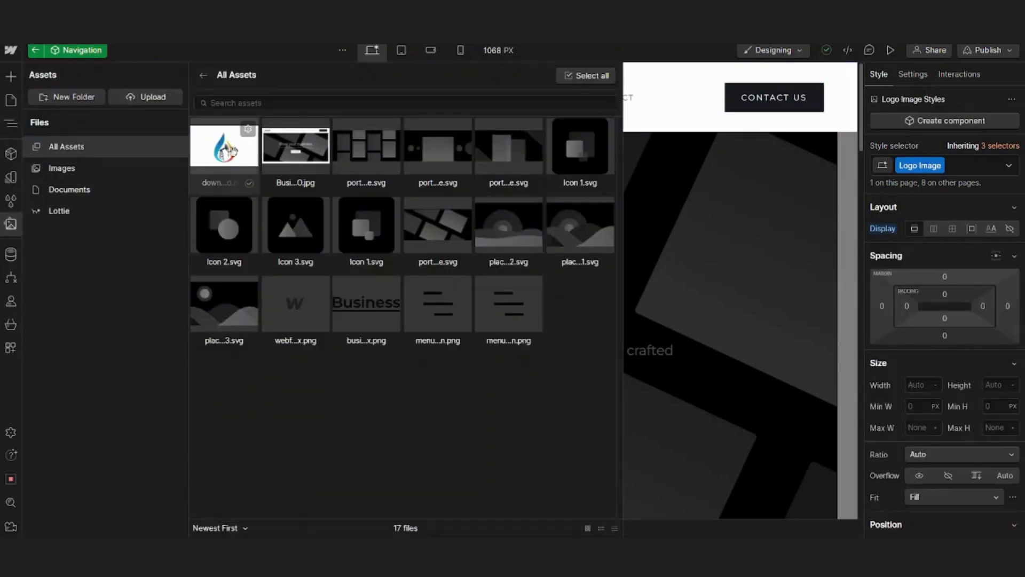
pyautogui.click(235, 148)
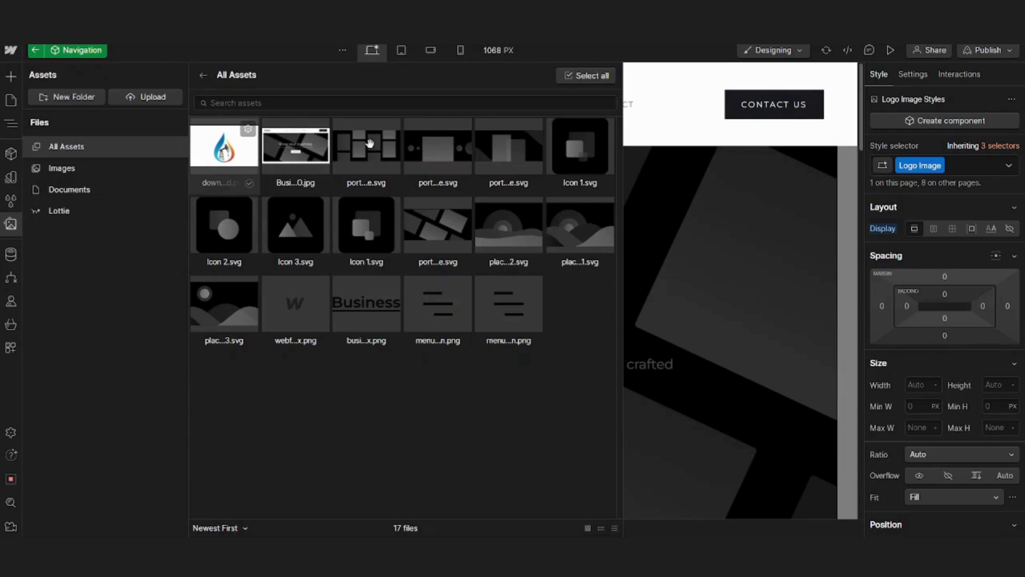
pyautogui.moveTo(233, 158); pyautogui.dragTo(706, 129)
pyautogui.moveTo(616, 185); pyautogui.dragTo(213, 113)
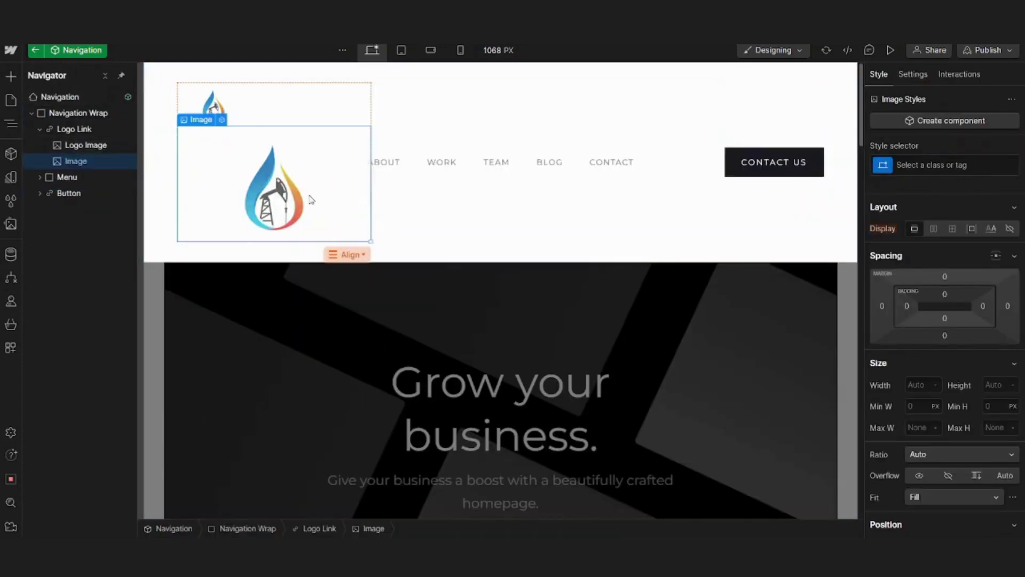
pyautogui.press('Delete')
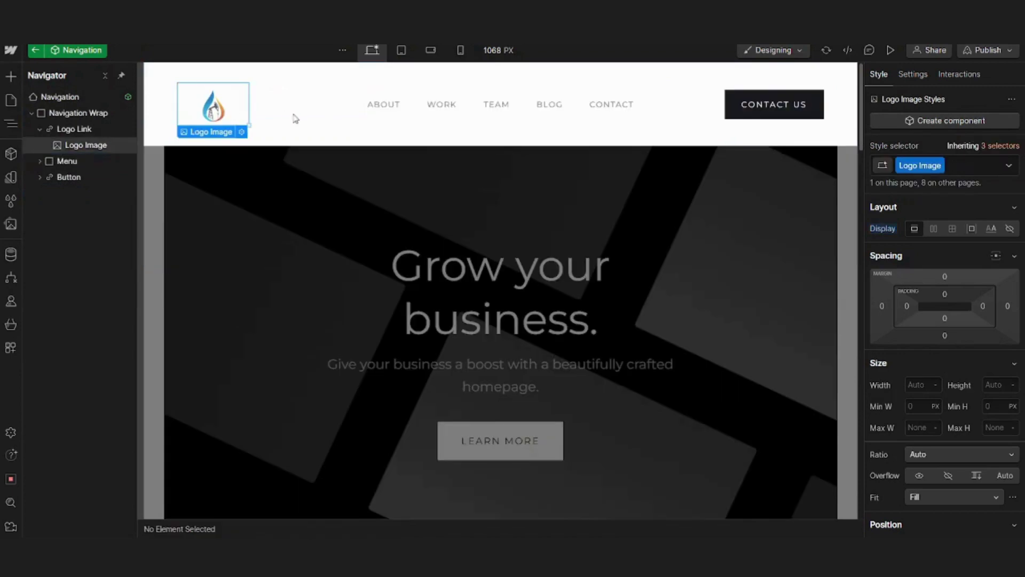
pyautogui.click(307, 185)
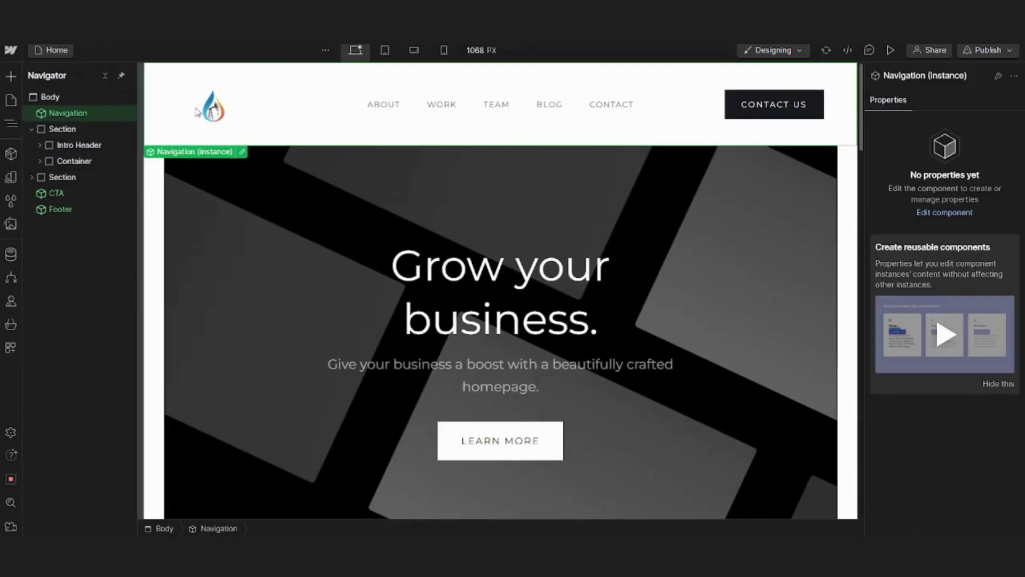
pyautogui.click(10, 224)
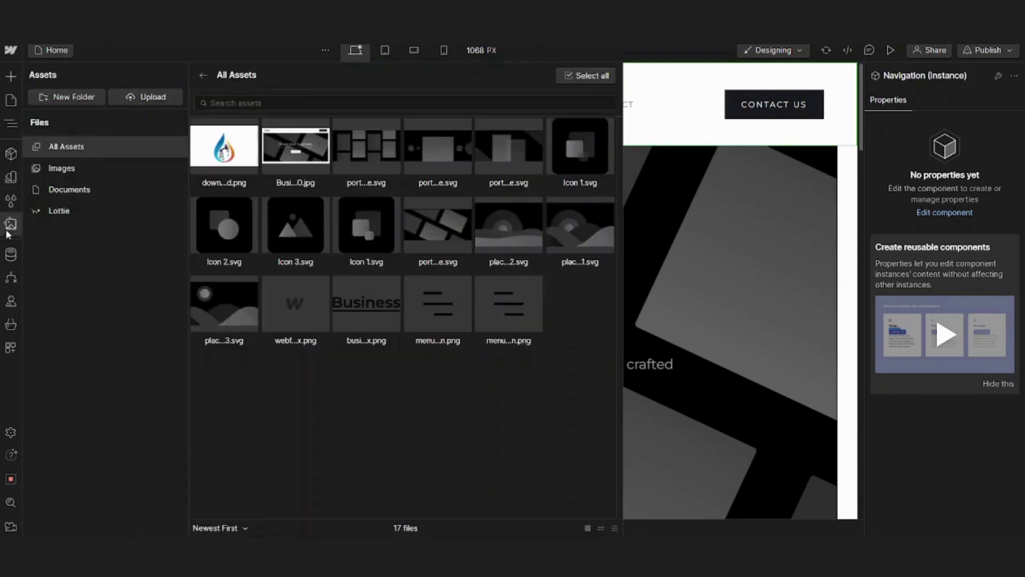
pyautogui.click(682, 136)
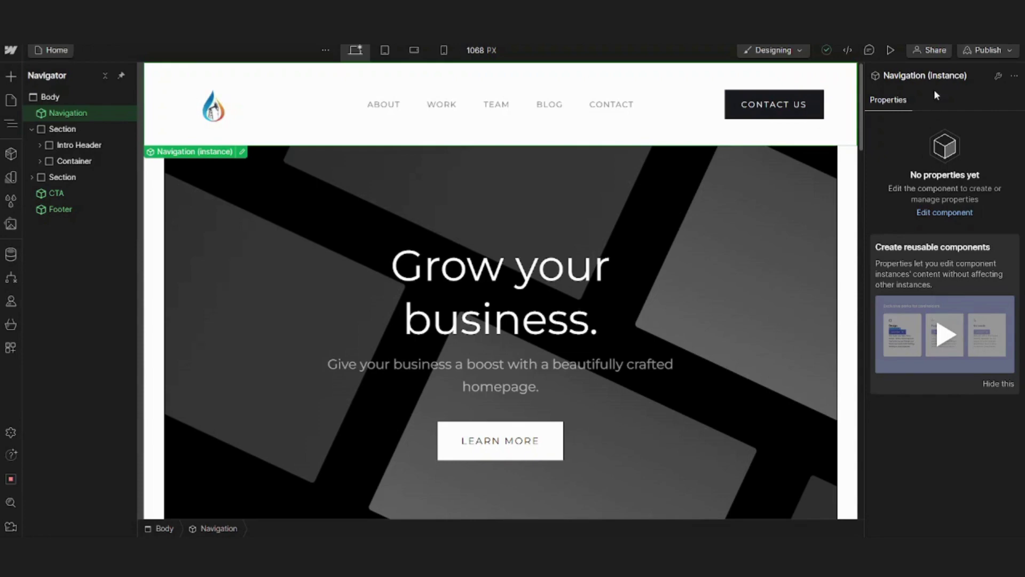
# Open the Navigation component for editing and set the Navigation element's top padding to 34 and top margin to 0
pyautogui.doubleClick(217, 111)
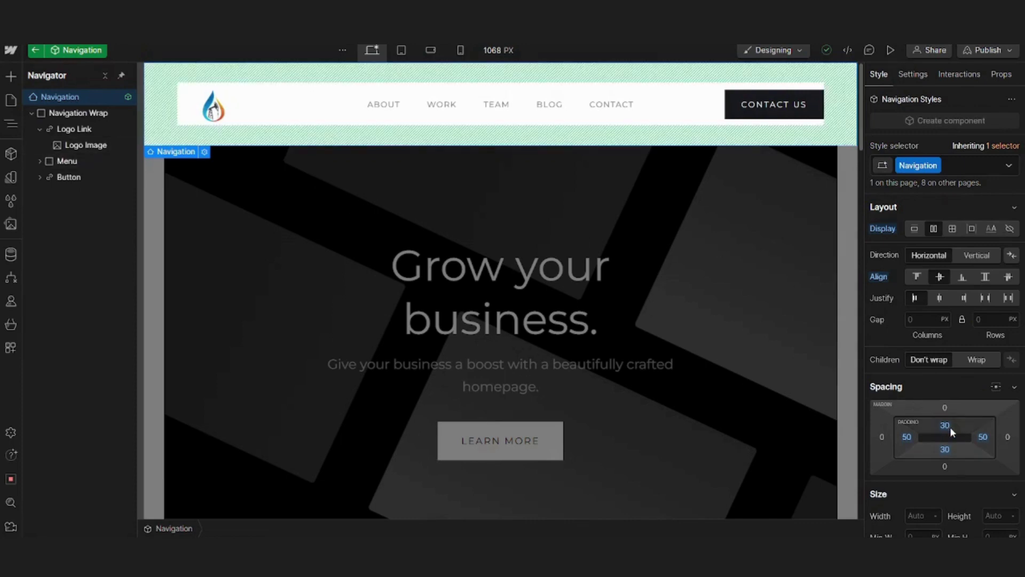
pyautogui.moveTo(947, 433); pyautogui.dragTo(932, 405)
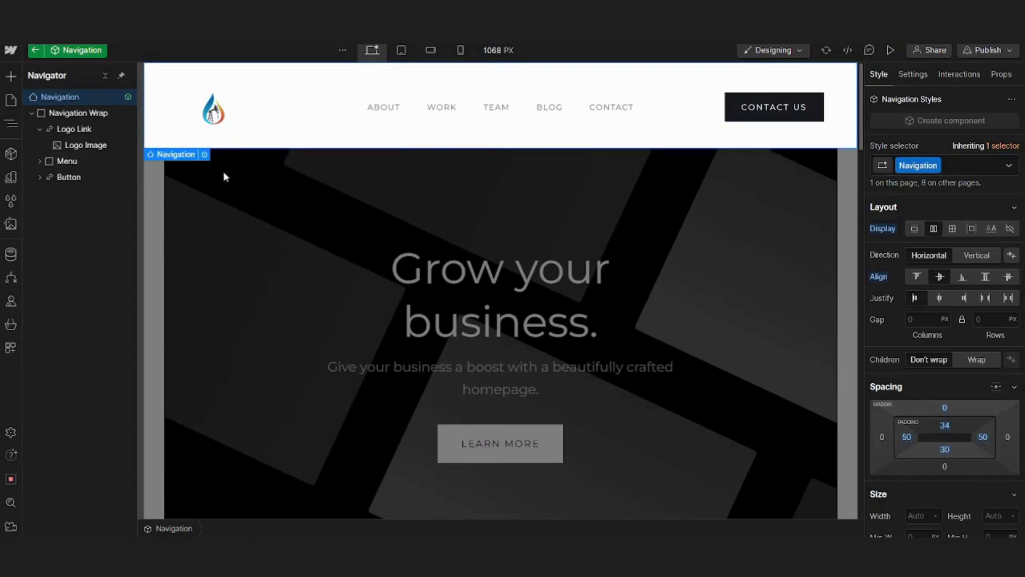
# Set the Logo Image's width to 120 px and its height to 72 px, and exit the Navigation component
pyautogui.click(214, 111)
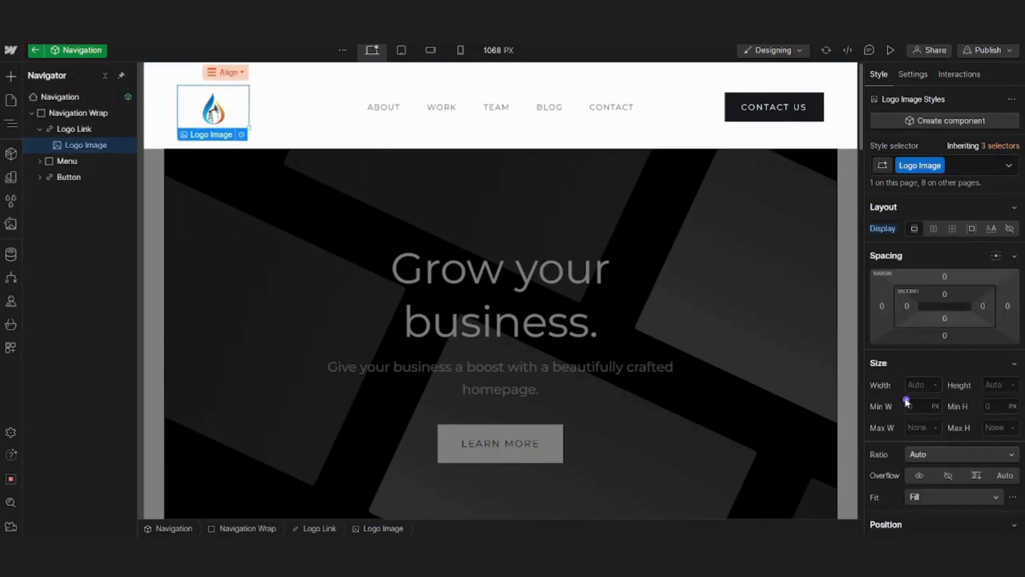
pyautogui.click(935, 385)
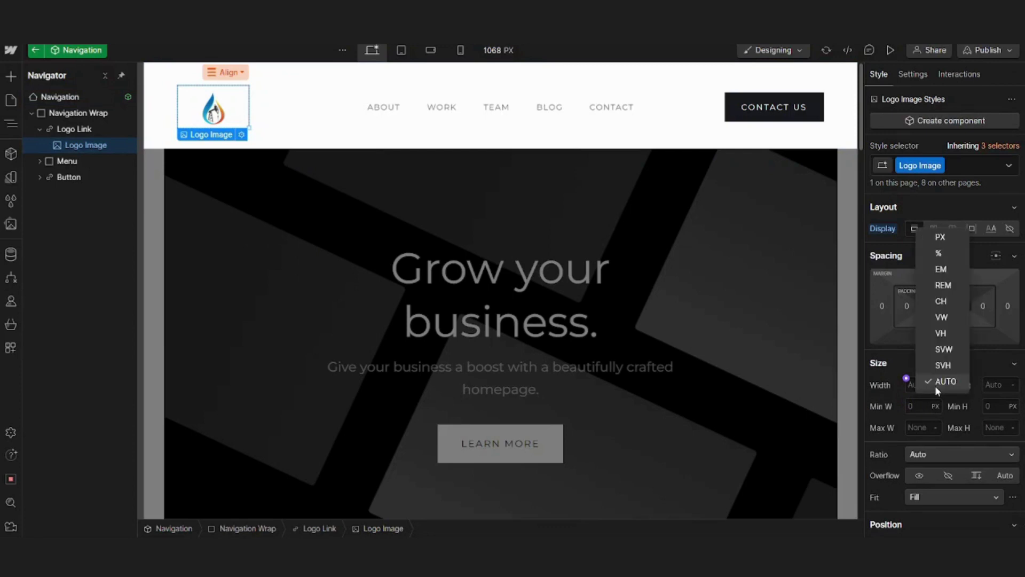
pyautogui.click(949, 232)
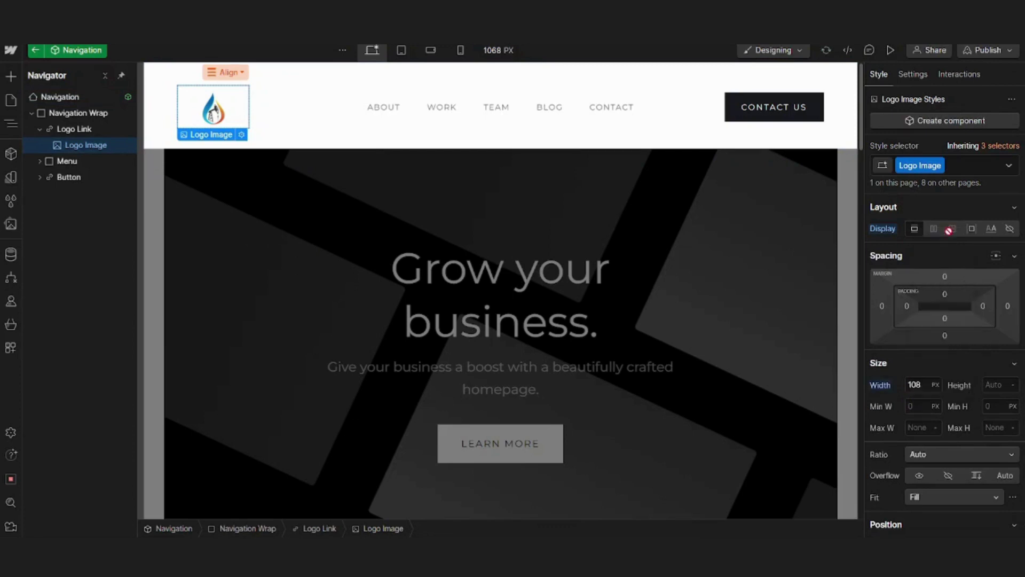
pyautogui.click(916, 385)
pyautogui.write('1')
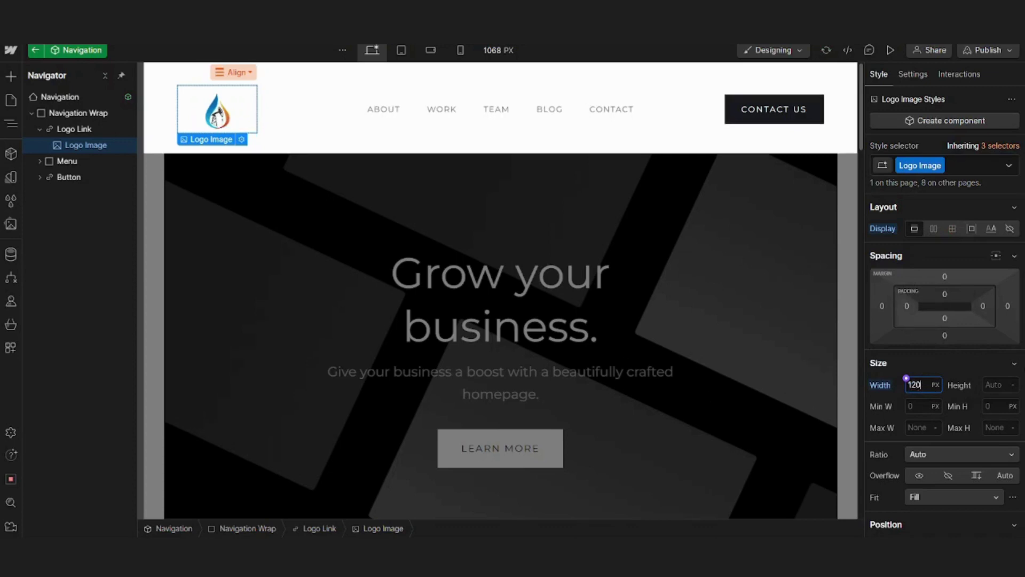
pyautogui.click(1013, 386)
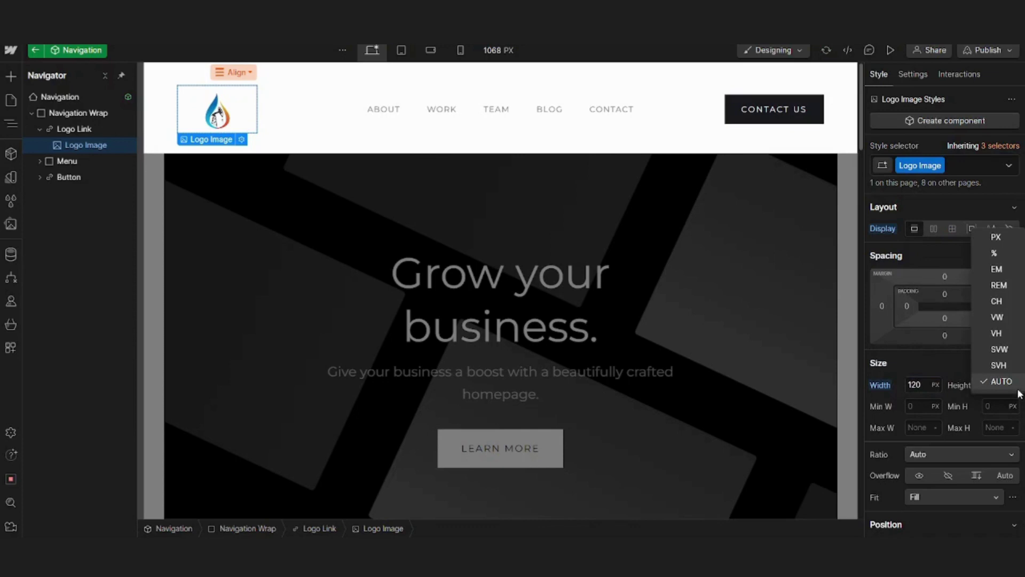
pyautogui.click(1009, 236)
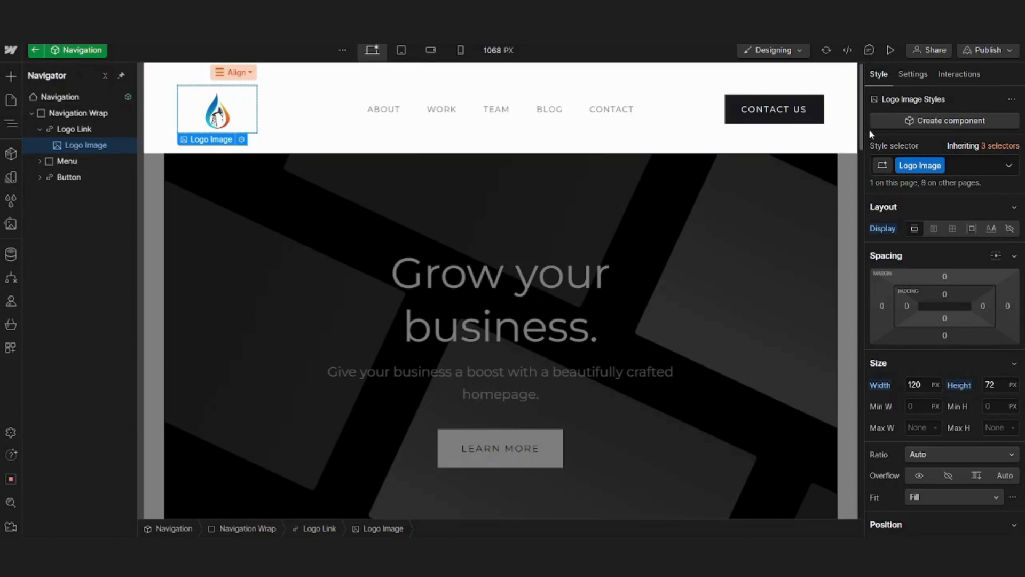
pyautogui.click(408, 215)
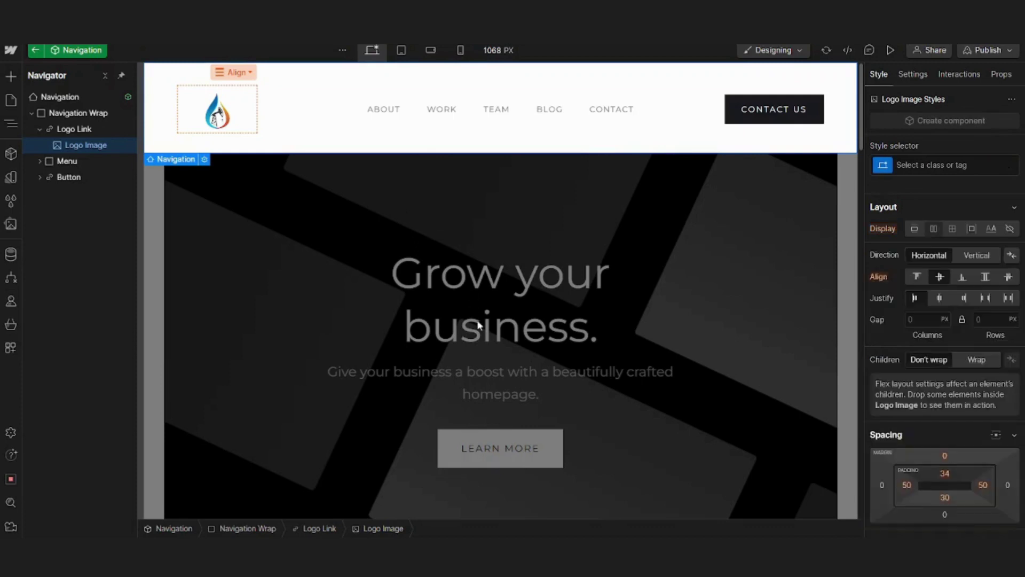
pyautogui.click(478, 324)
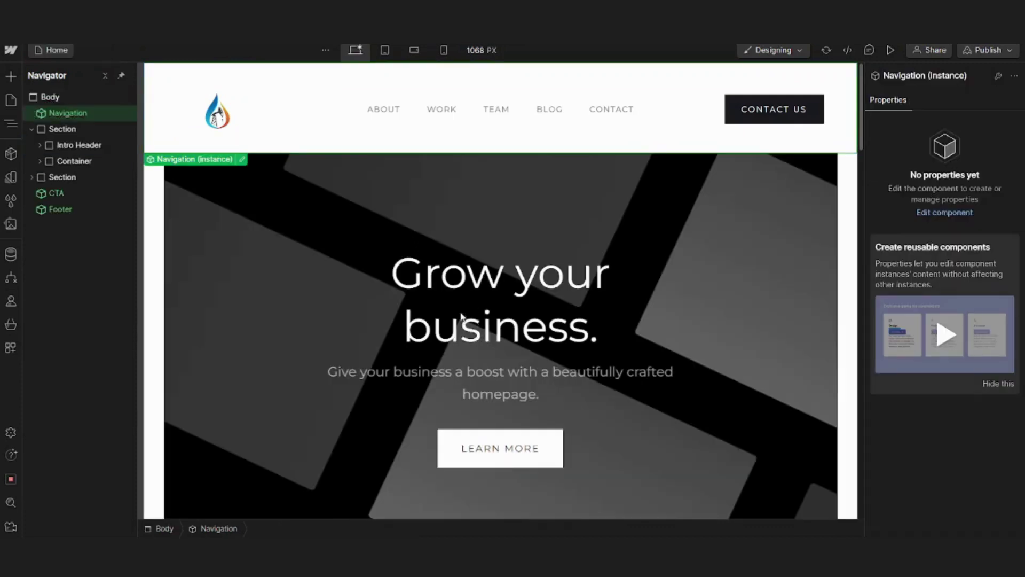
# Replace the hero heading text "Grow your business." with "Bapetco Co."
pyautogui.click(477, 288)
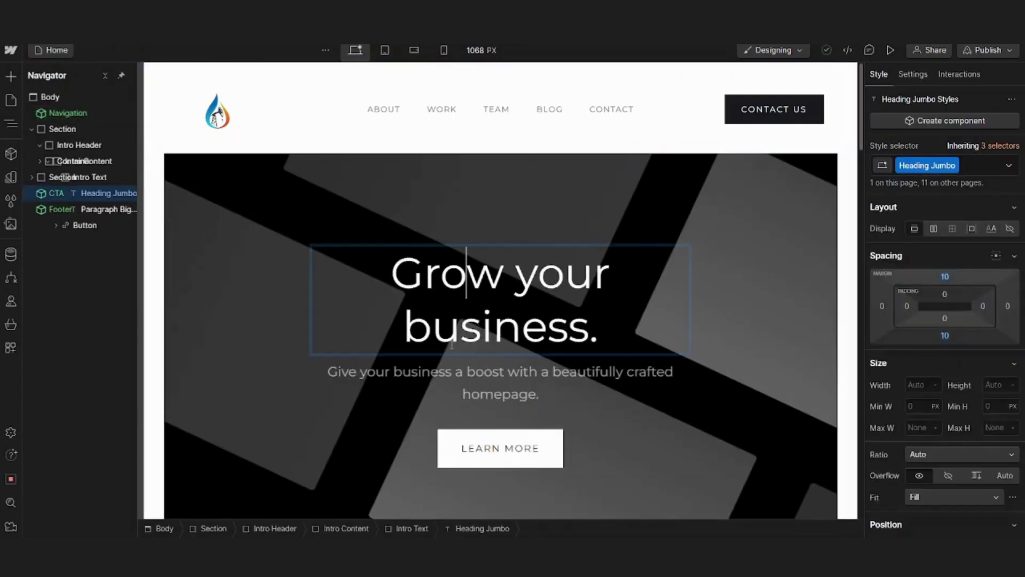
pyautogui.doubleClick(458, 268)
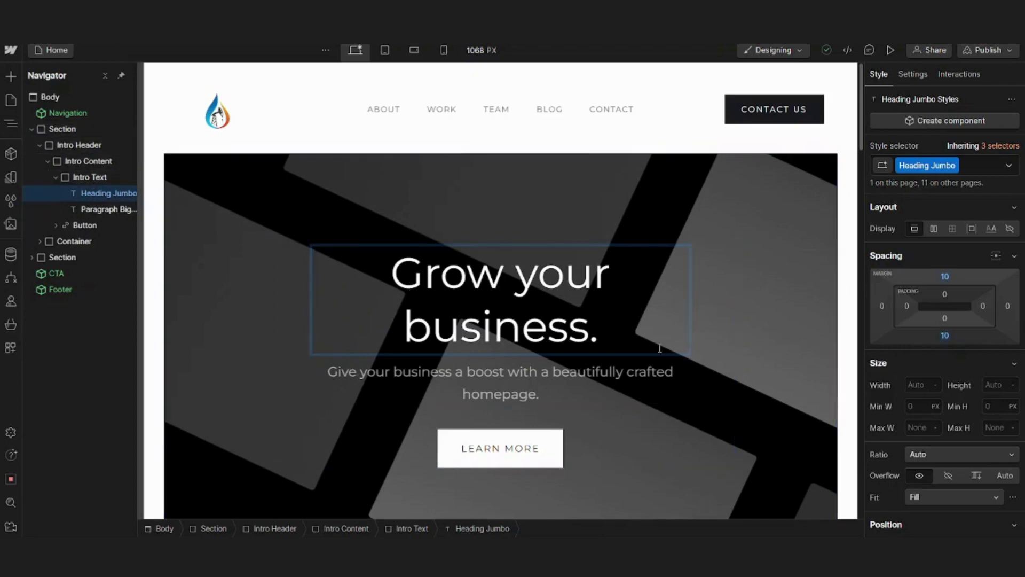
pyautogui.doubleClick(631, 335)
pyautogui.moveTo(635, 333); pyautogui.dragTo(388, 253)
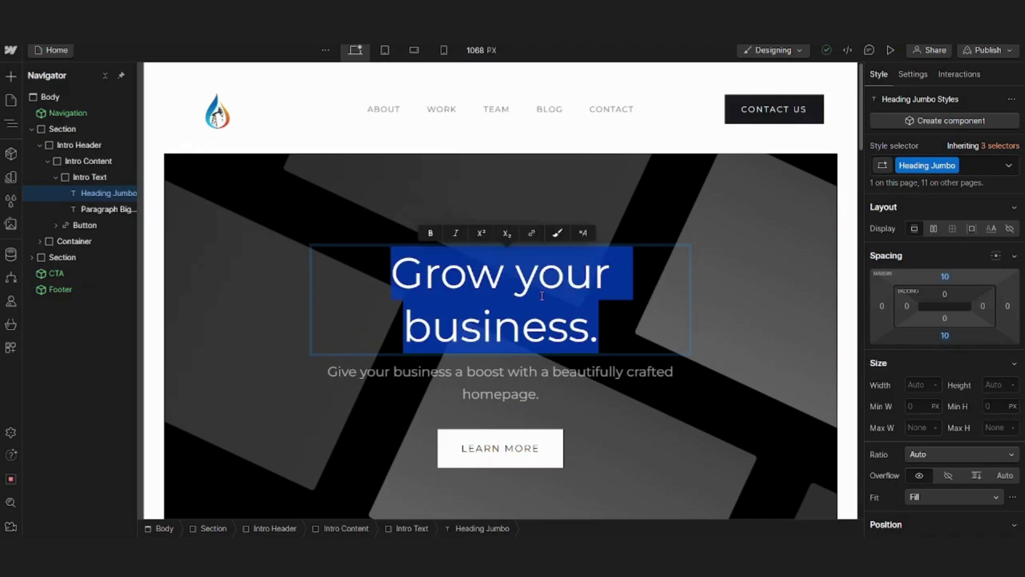
pyautogui.write('Bapet')
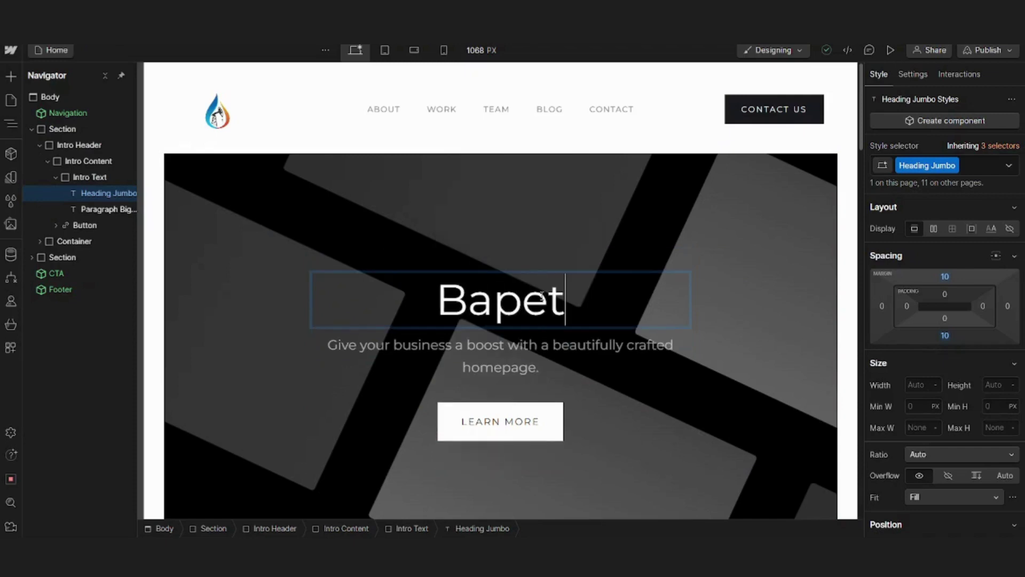
pyautogui.write('co C')
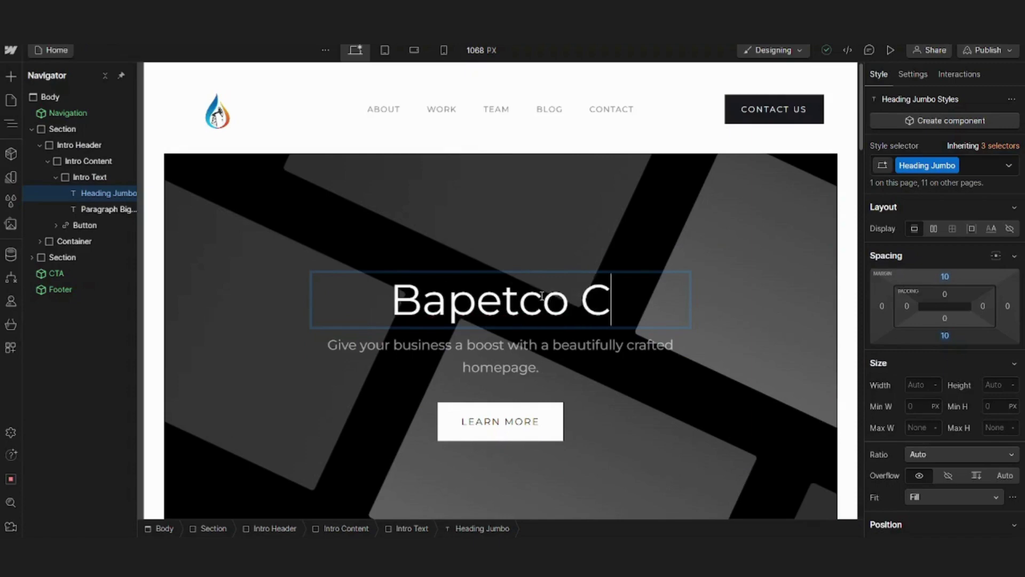
pyautogui.write('p')
pyautogui.press('BackSpace')
pyautogui.write('o.')
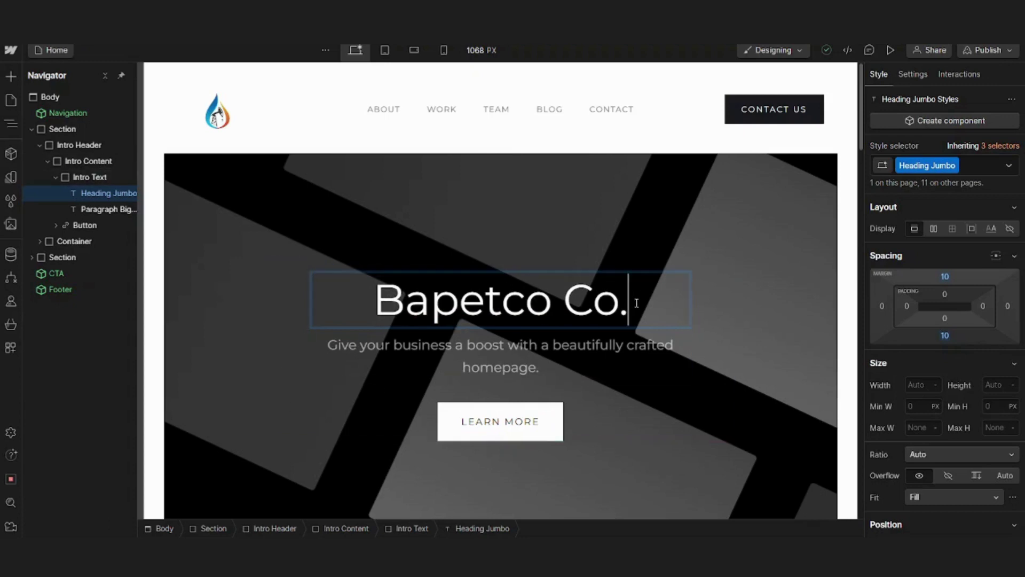
# Change the hero heading's font to PT Serif
pyautogui.moveTo(636, 303); pyautogui.dragTo(328, 277)
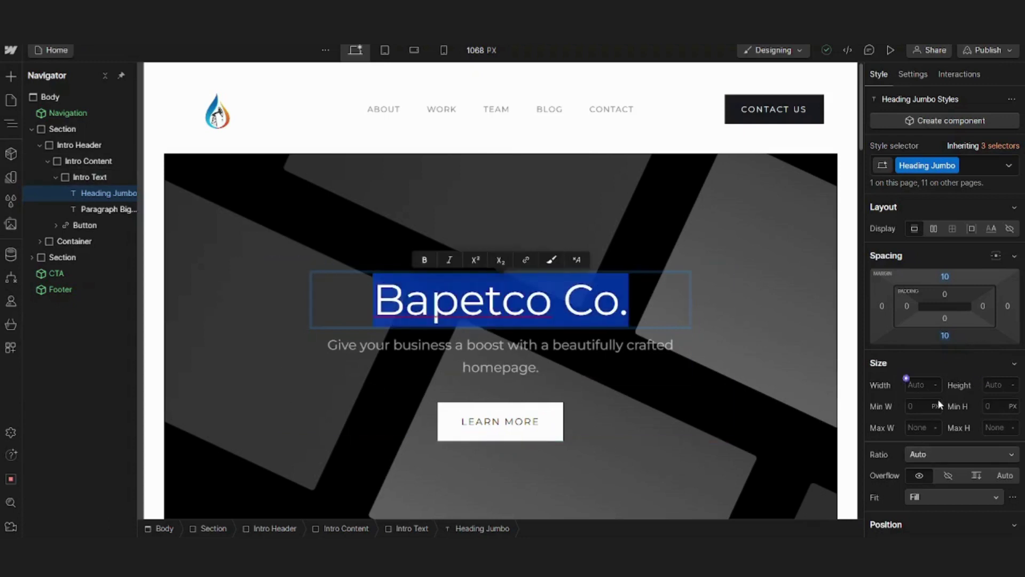
pyautogui.hotkey('alt', 'Tab')
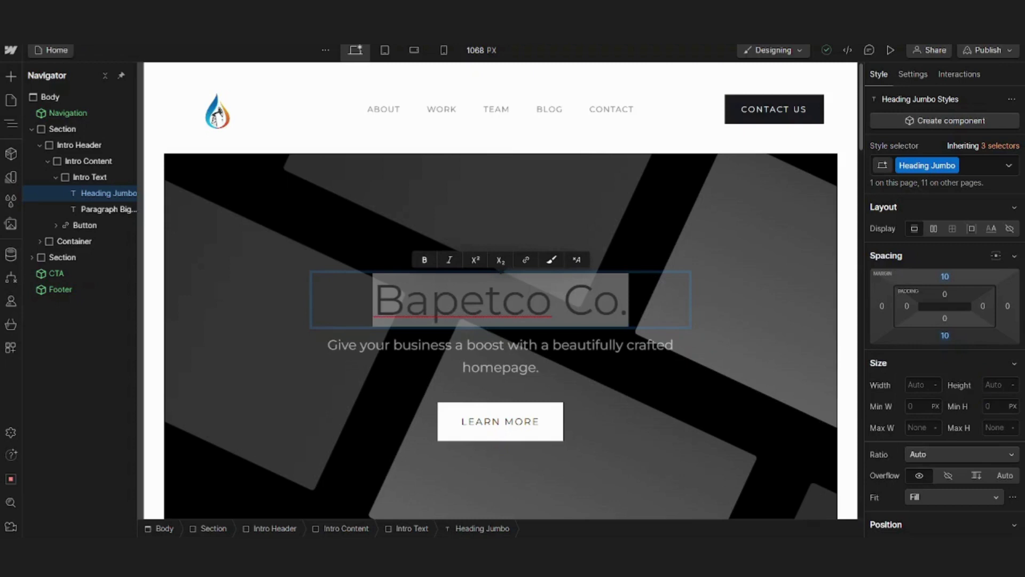
pyautogui.hotkey('alt', 'Tab')
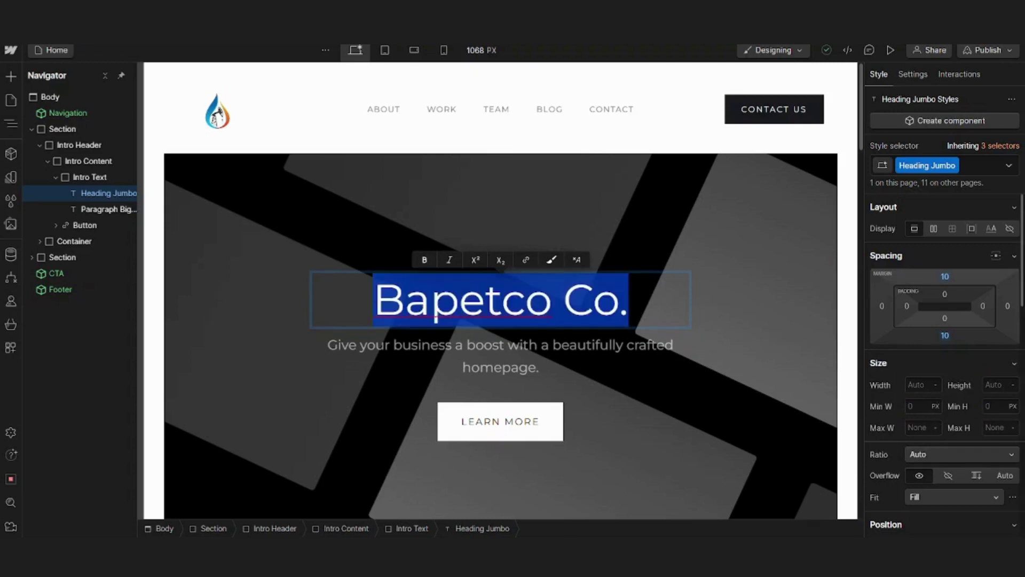
pyautogui.hotkey('alt', 'Tab')
pyautogui.scroll(-5, 945, 364)
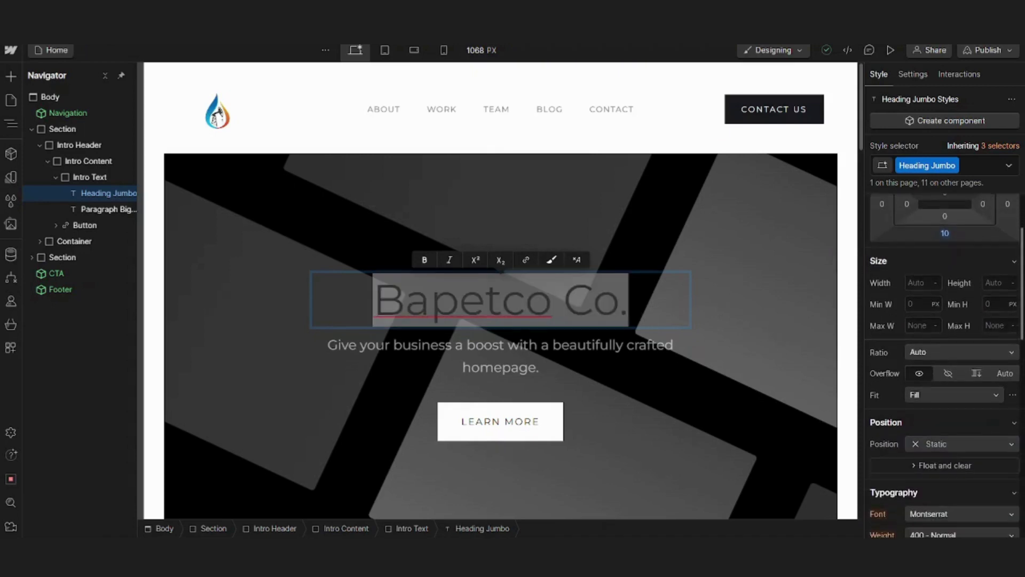
pyautogui.scroll(-3, 945, 363)
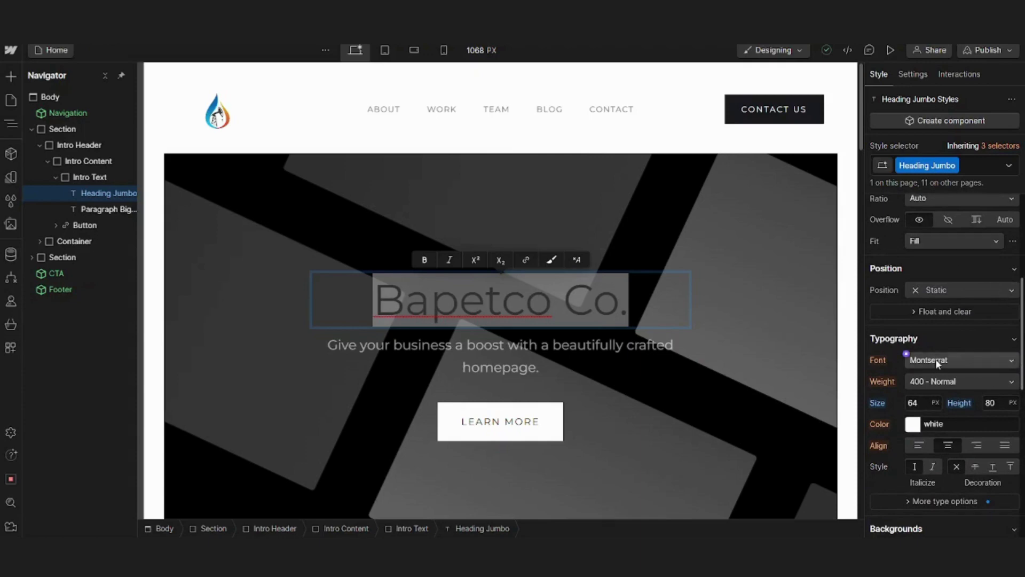
pyautogui.click(956, 360)
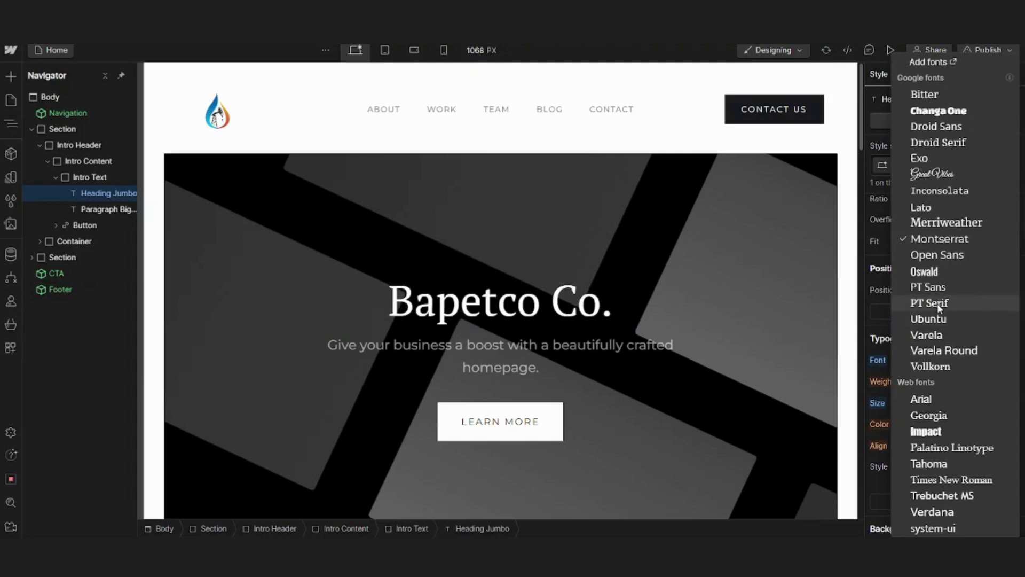
pyautogui.click(937, 304)
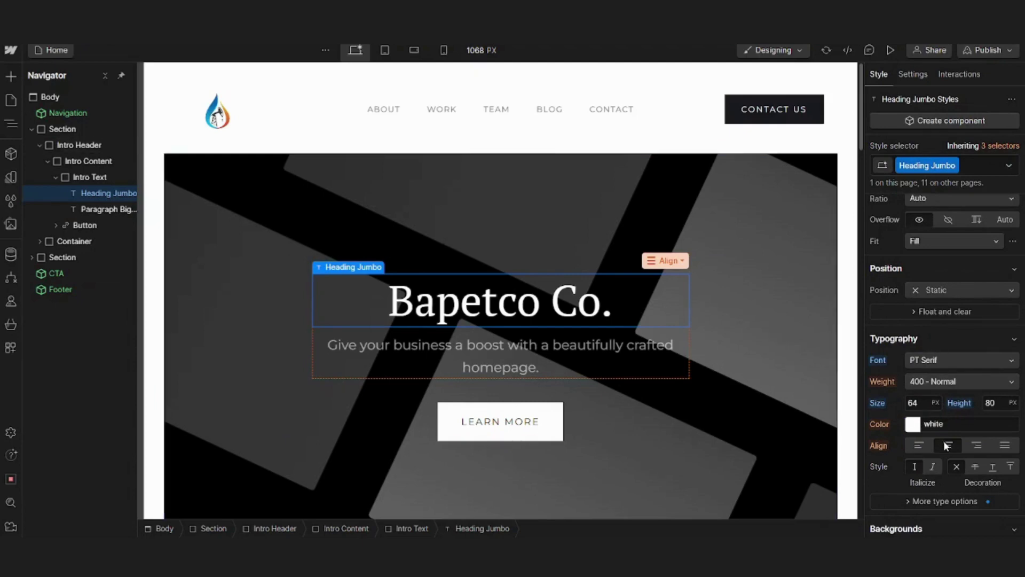
# Try left and right text alignment on the hero heading and return it to centre alignment
pyautogui.click(919, 445)
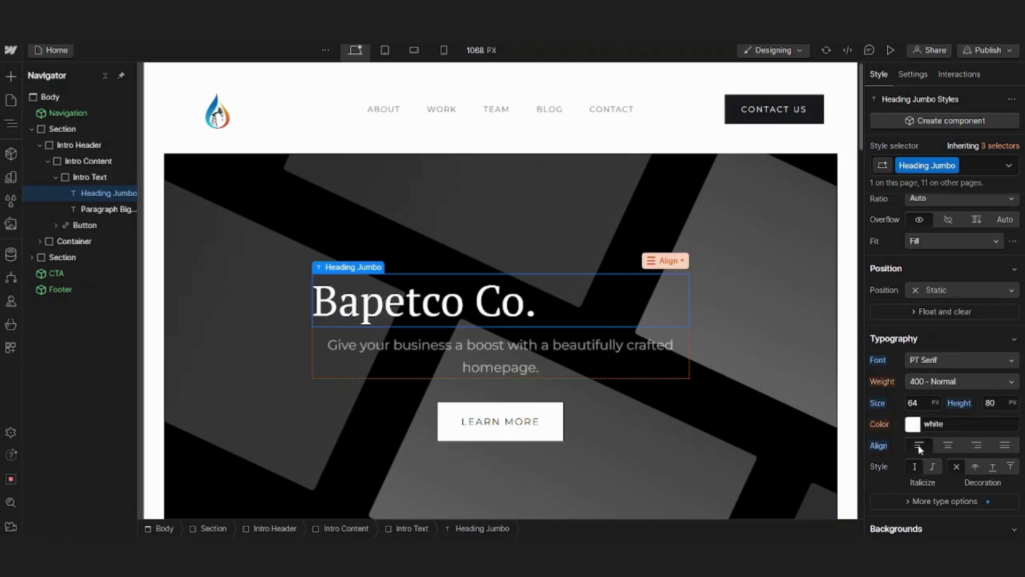
pyautogui.click(976, 449)
pyautogui.click(944, 449)
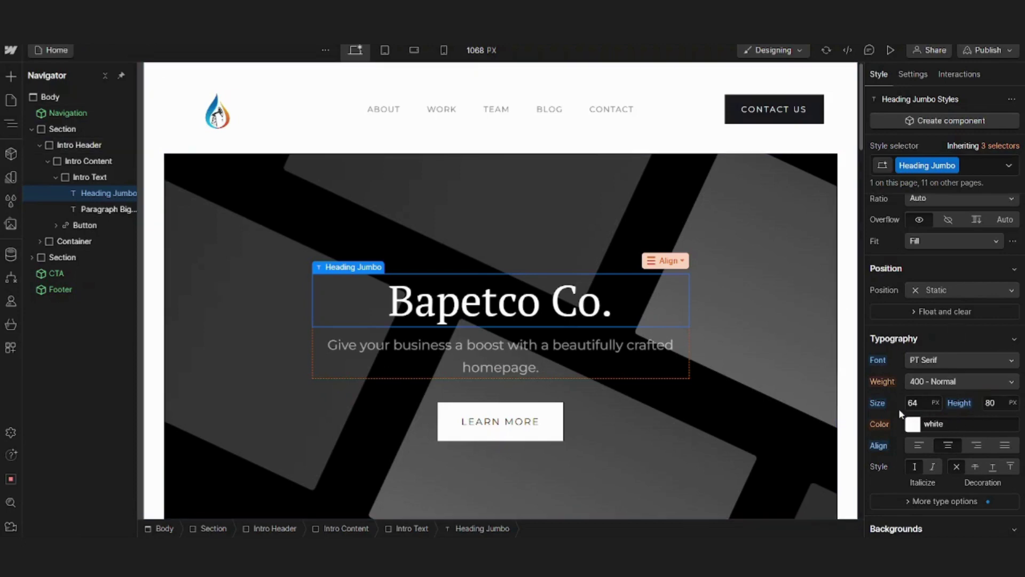
# Expand the hero heading's additional type options, try all-caps and set capitalization to Capitalize Every Word
pyautogui.click(947, 500)
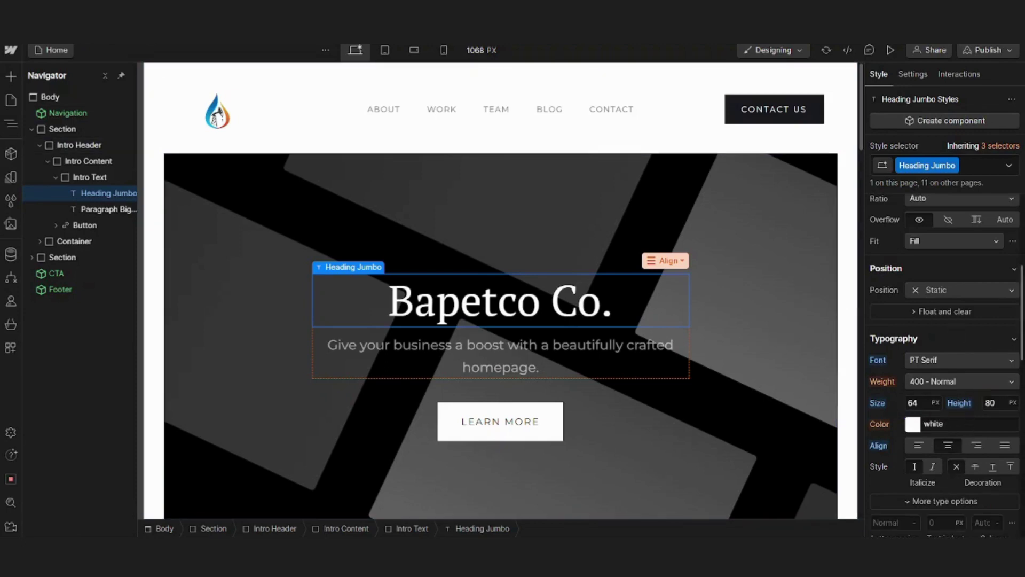
pyautogui.scroll(-3, 945, 363)
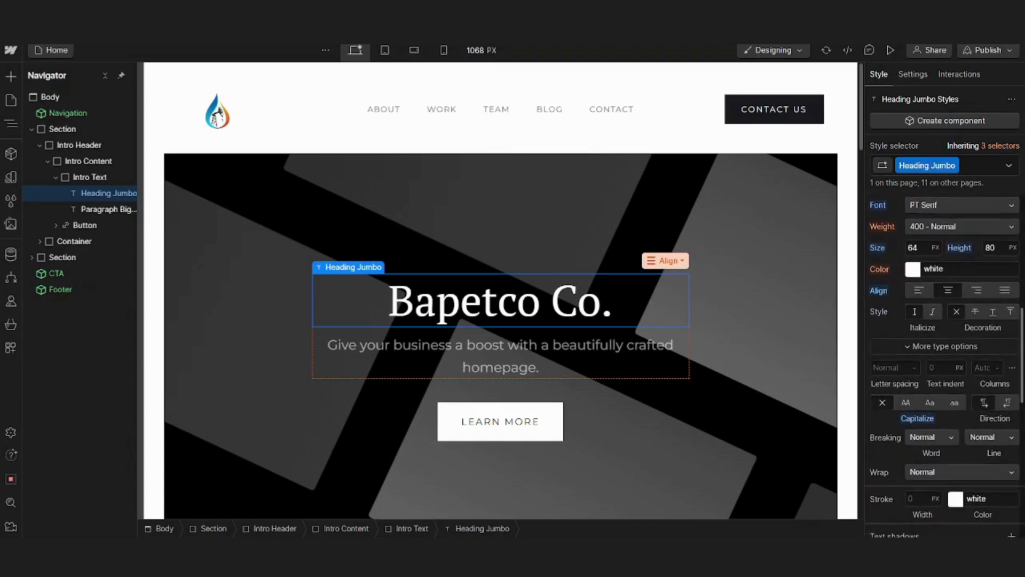
pyautogui.scroll(-1, 945, 363)
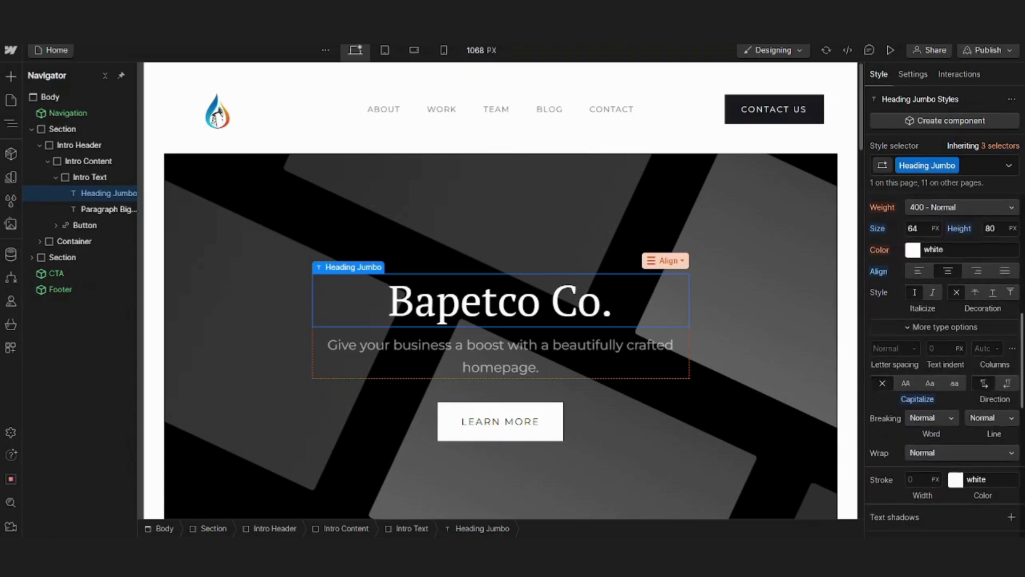
pyautogui.click(922, 392)
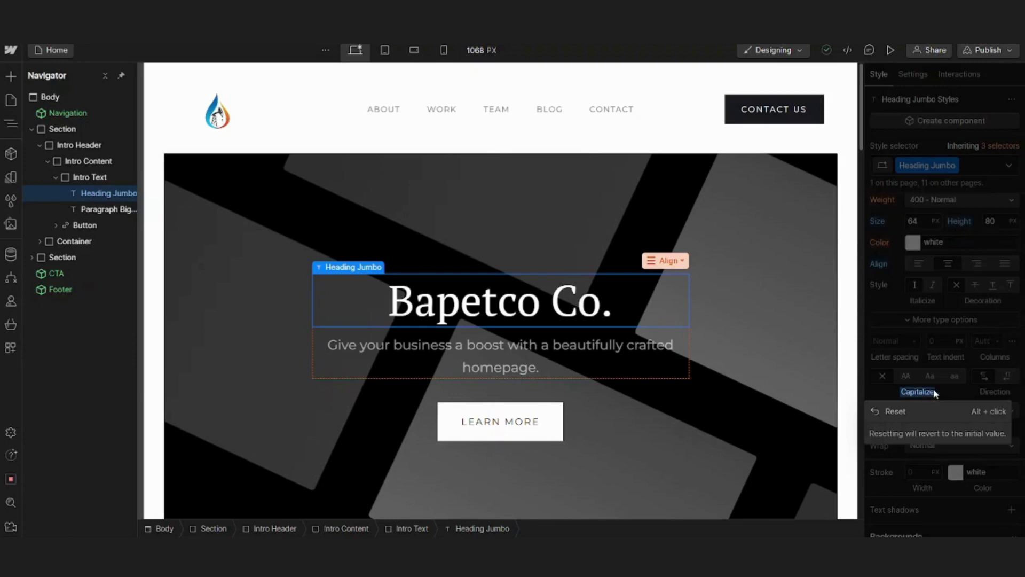
pyautogui.click(933, 390)
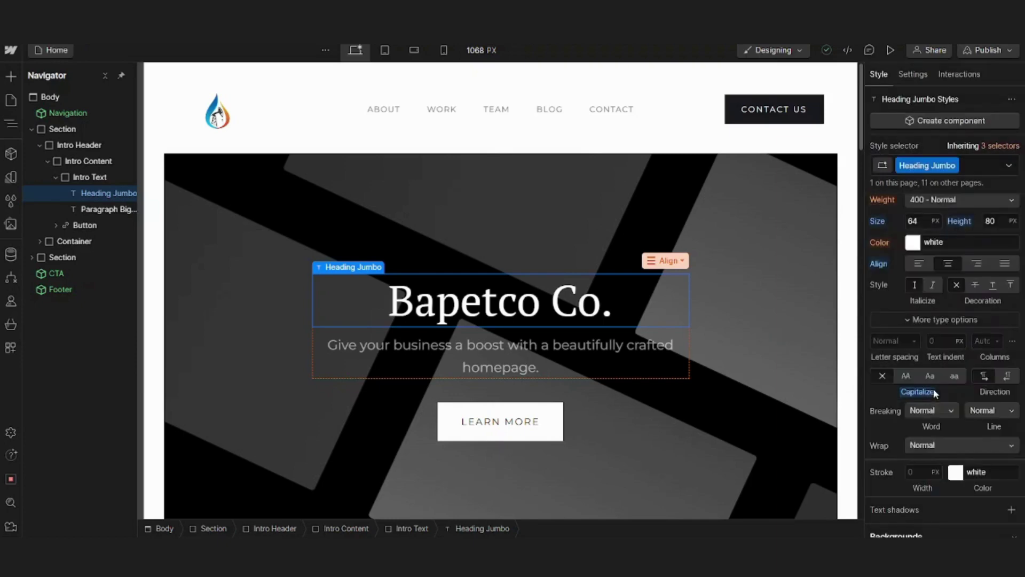
pyautogui.click(907, 375)
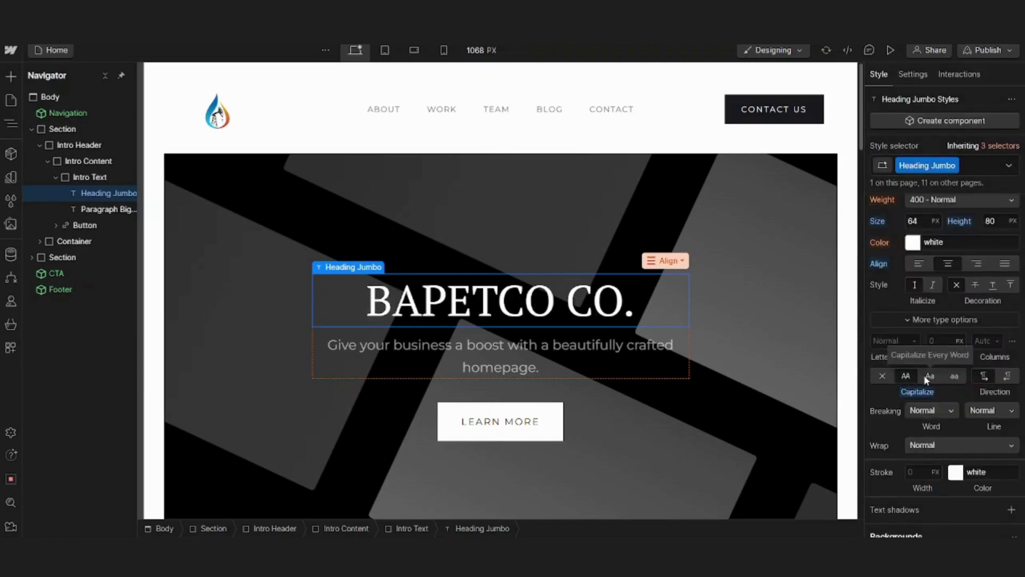
pyautogui.click(925, 376)
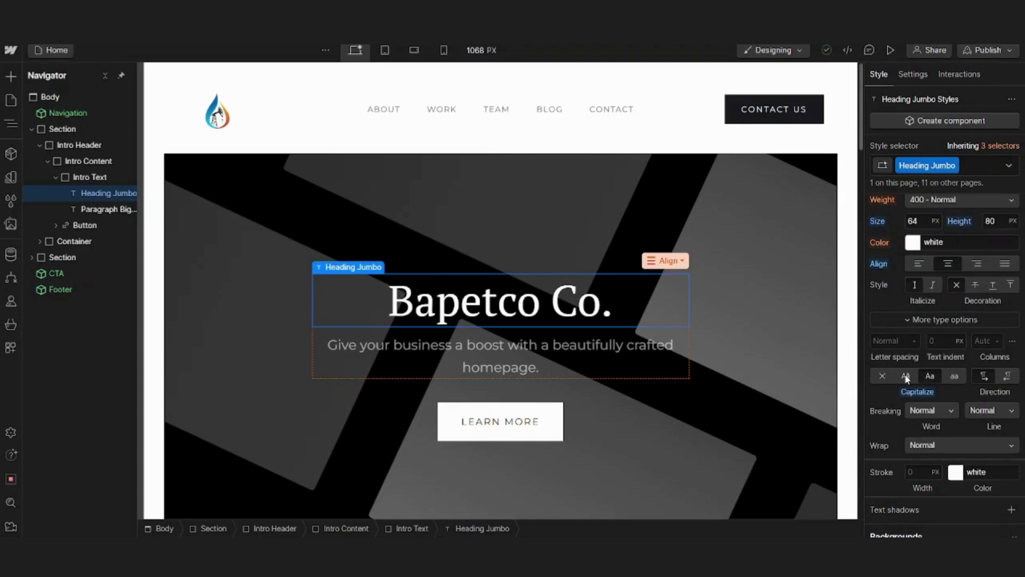
pyautogui.click(906, 376)
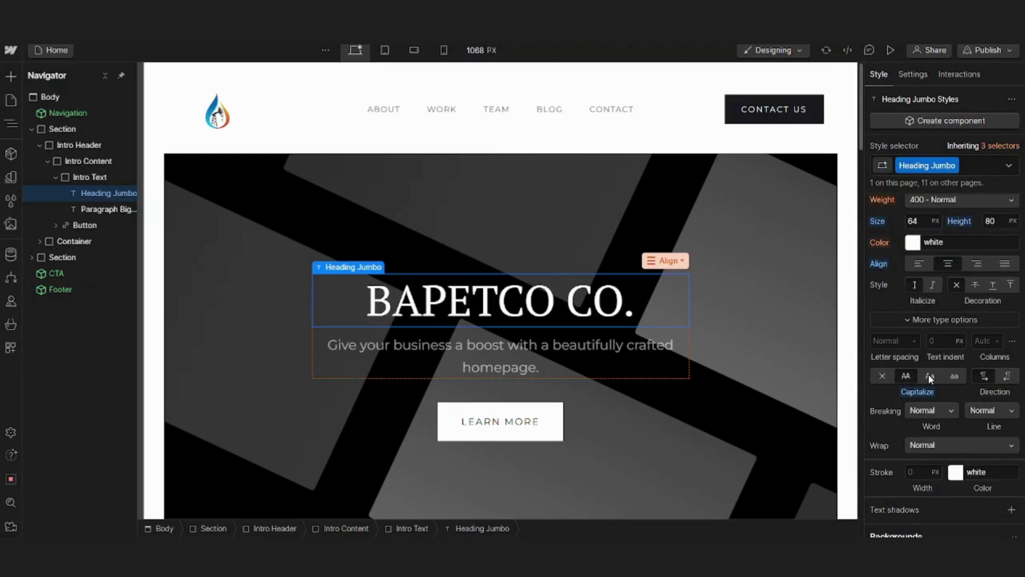
pyautogui.click(929, 377)
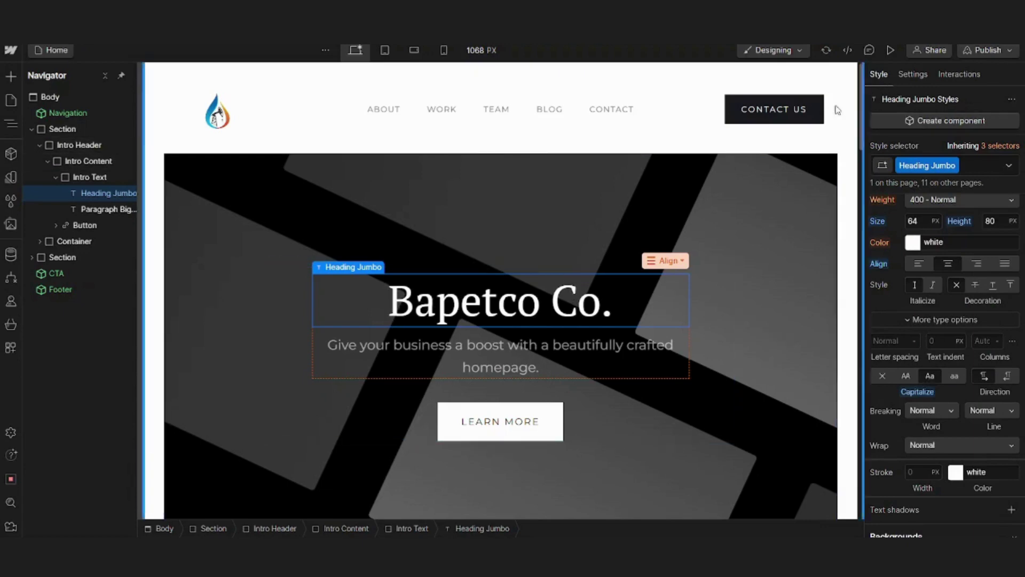
# Wrap the word "Co." in the hero heading in its own text span for separate styling
pyautogui.doubleClick(557, 309)
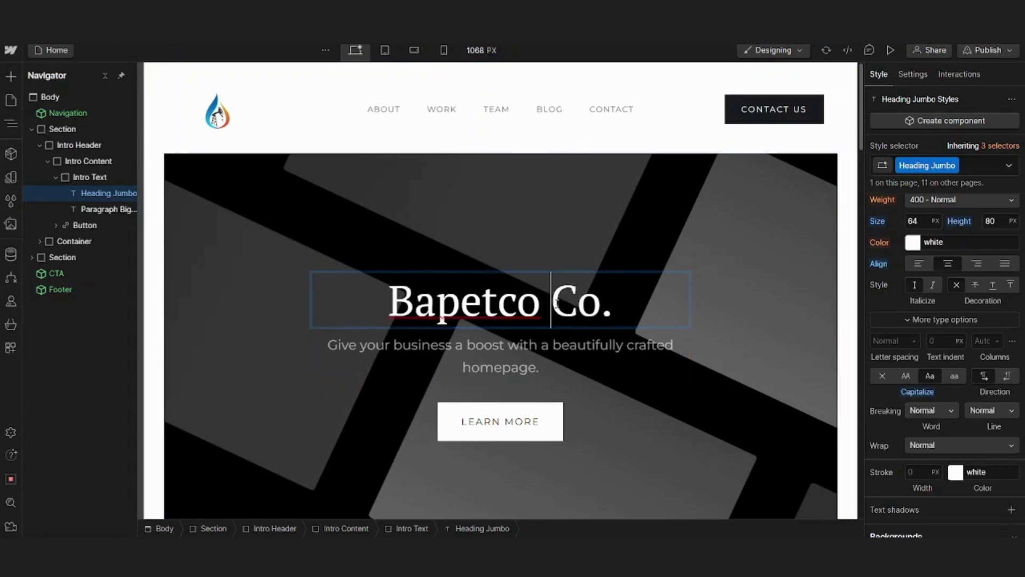
pyautogui.moveTo(556, 303); pyautogui.dragTo(613, 303)
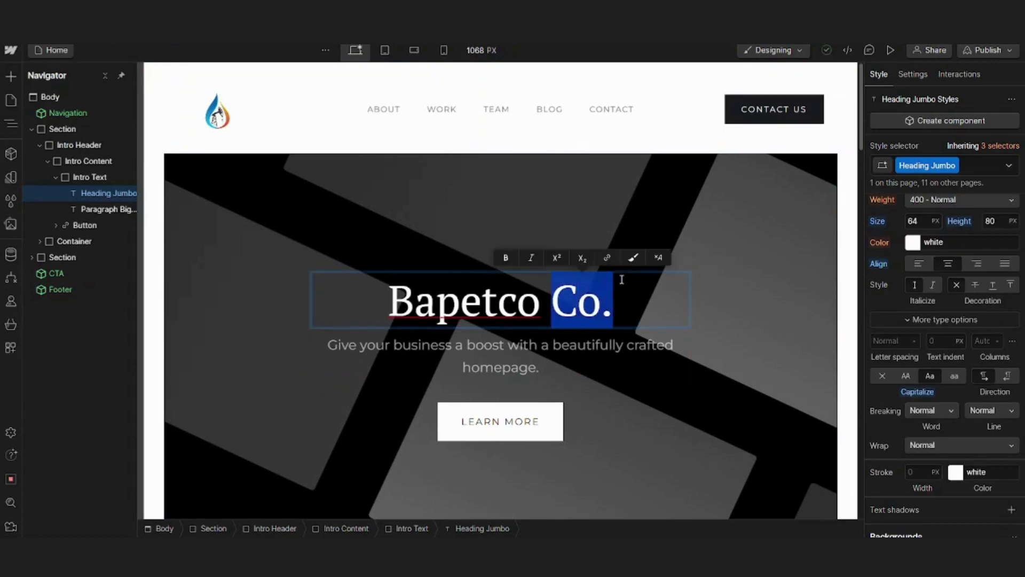
pyautogui.click(632, 259)
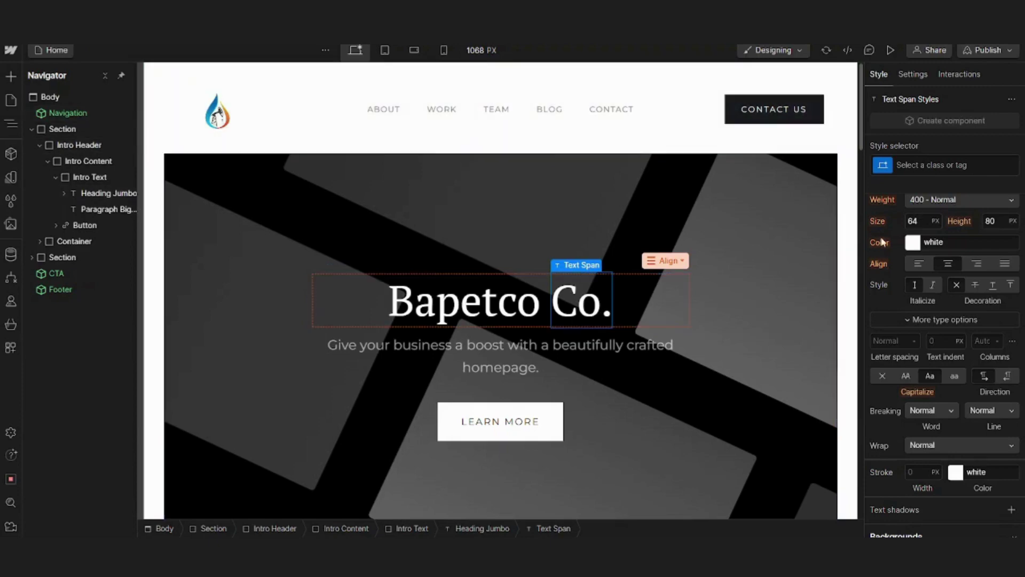
# Set the text colour of the "Co." span in the hero heading to blue #3553cd
pyautogui.click(914, 243)
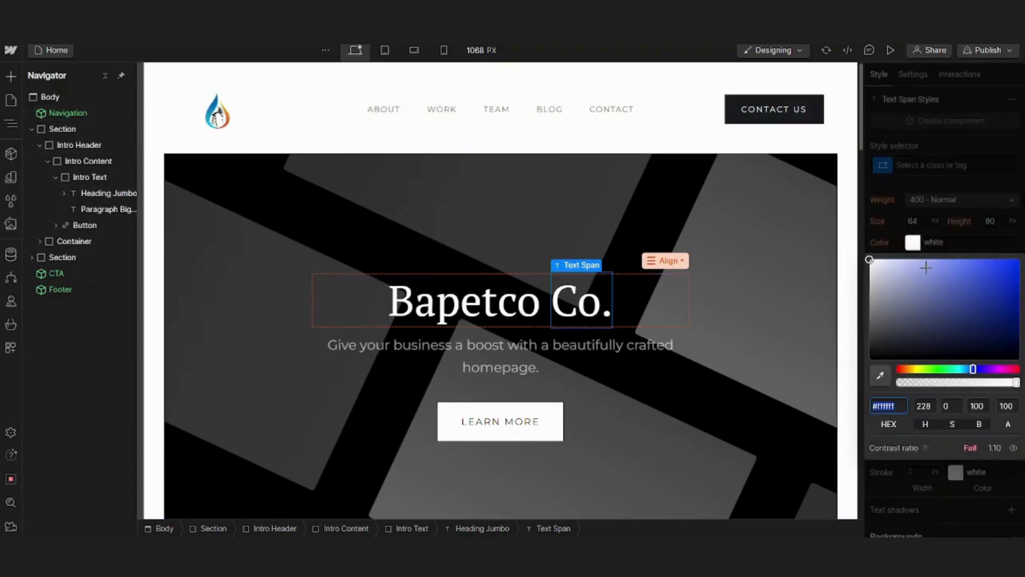
pyautogui.click(981, 279)
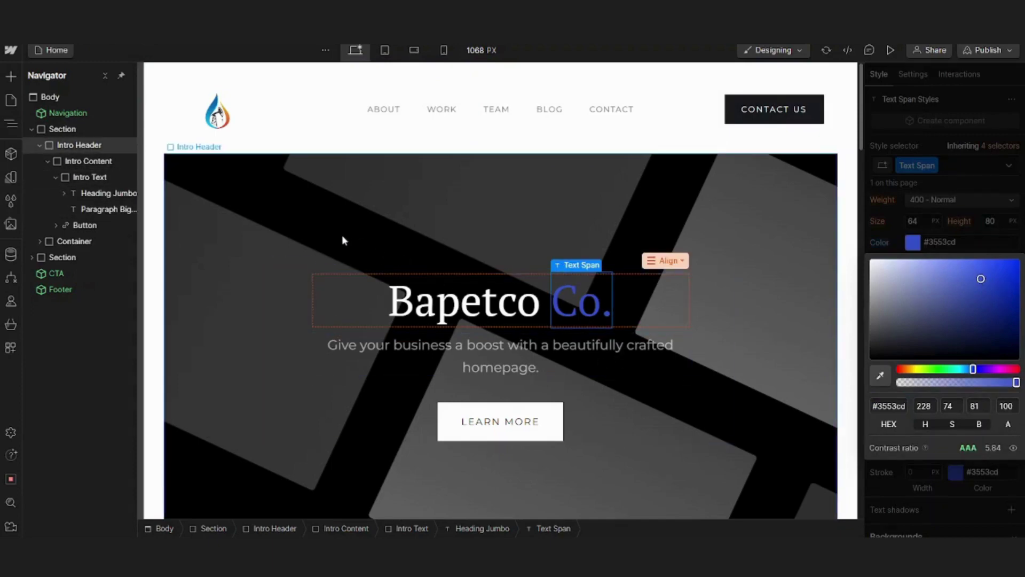
pyautogui.click(386, 242)
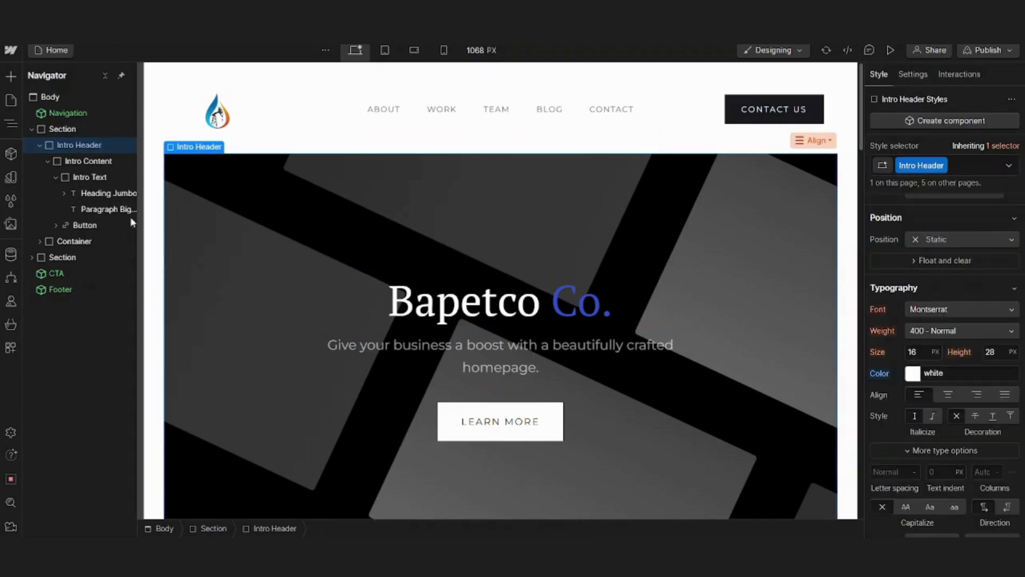
# Try placing the biggest_oil_and_gas_companies.jpg asset above the hero heading in the Intro Text block, and delete it again
pyautogui.click(10, 224)
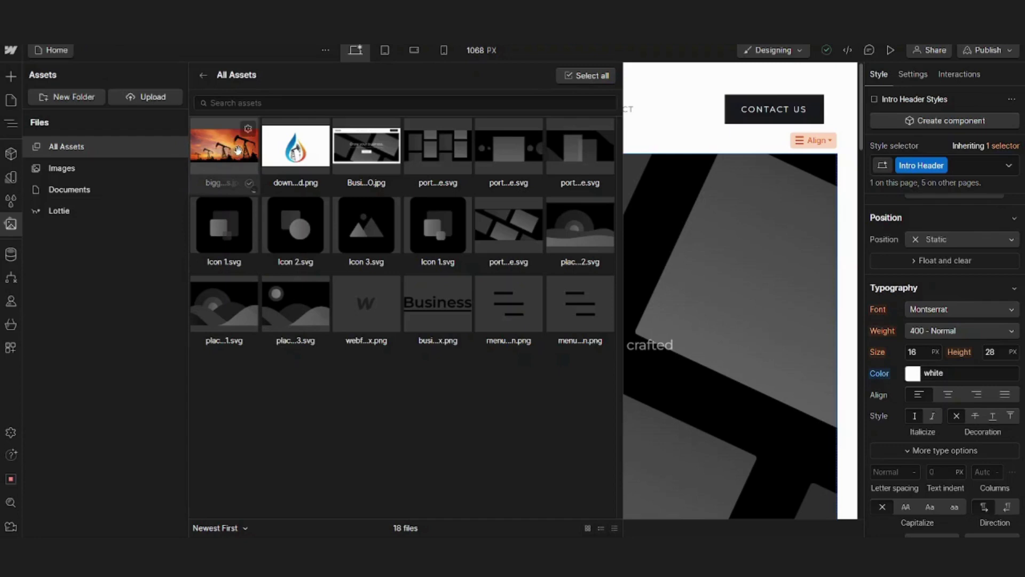
pyautogui.moveTo(224, 142); pyautogui.dragTo(90, 187)
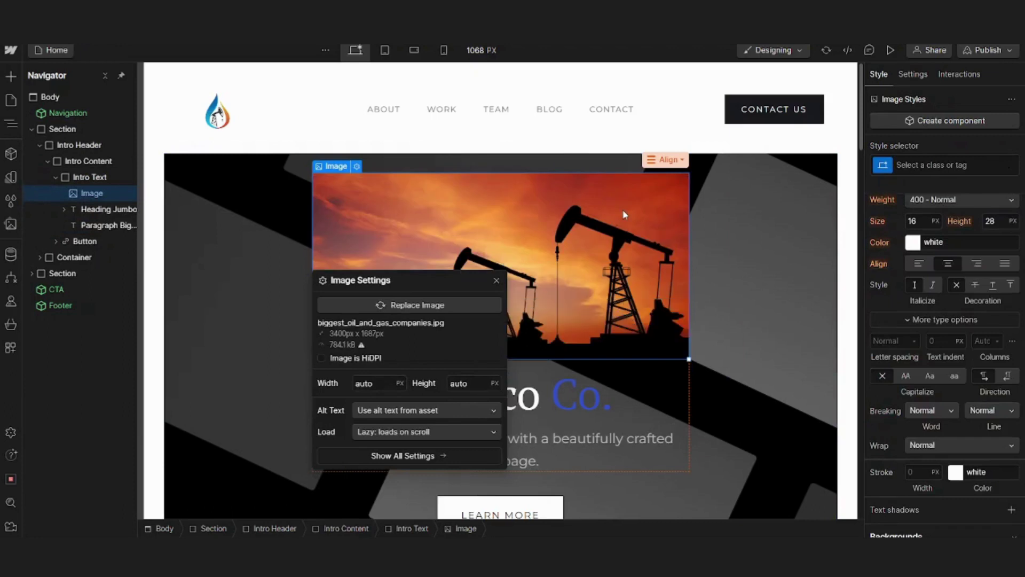
pyautogui.click(625, 214)
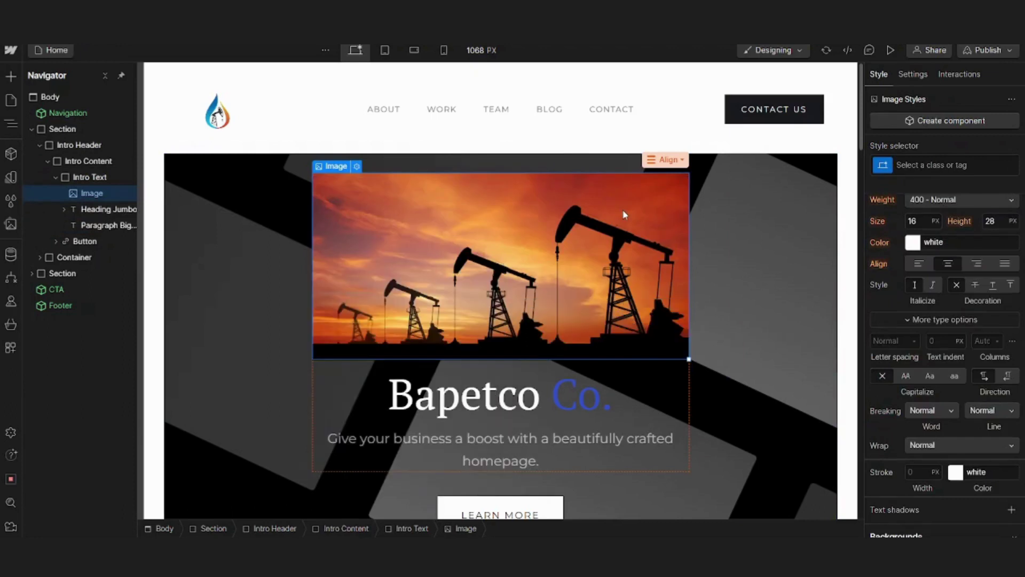
pyautogui.press('Delete')
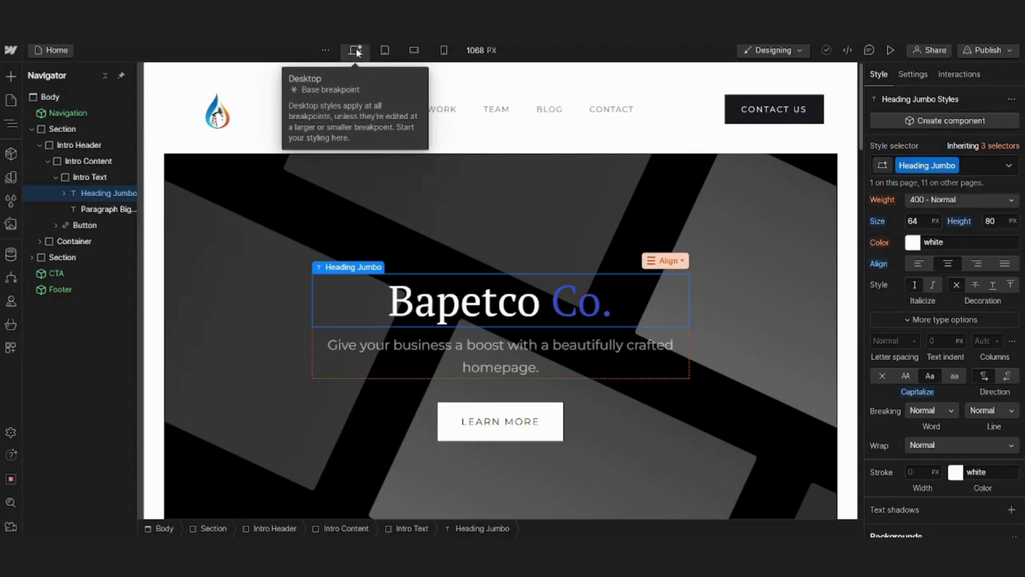
# Check the homepage layout at the tablet, mobile landscape and mobile portrait breakpoints, and return to the desktop view
pyautogui.click(383, 50)
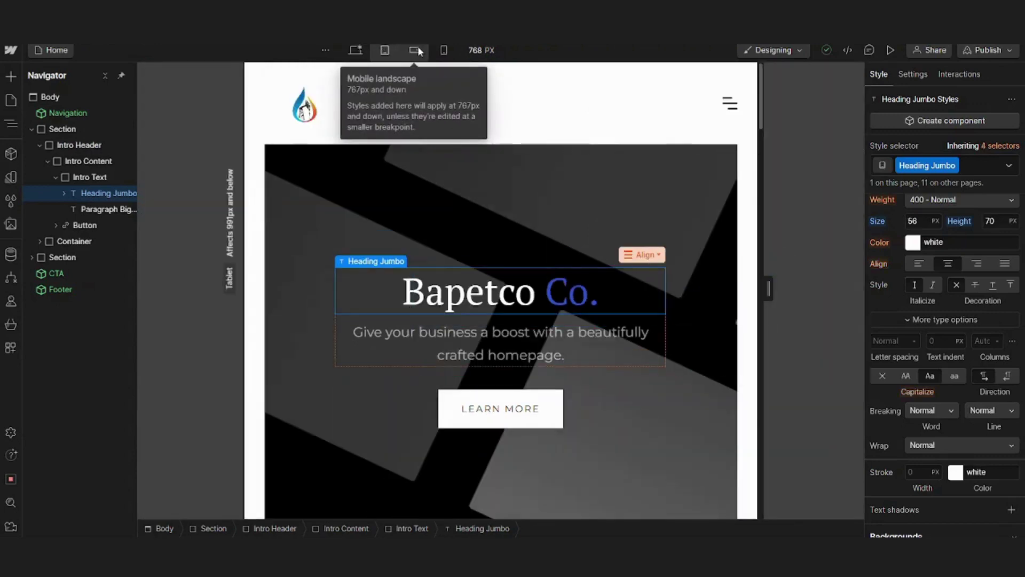
pyautogui.click(420, 50)
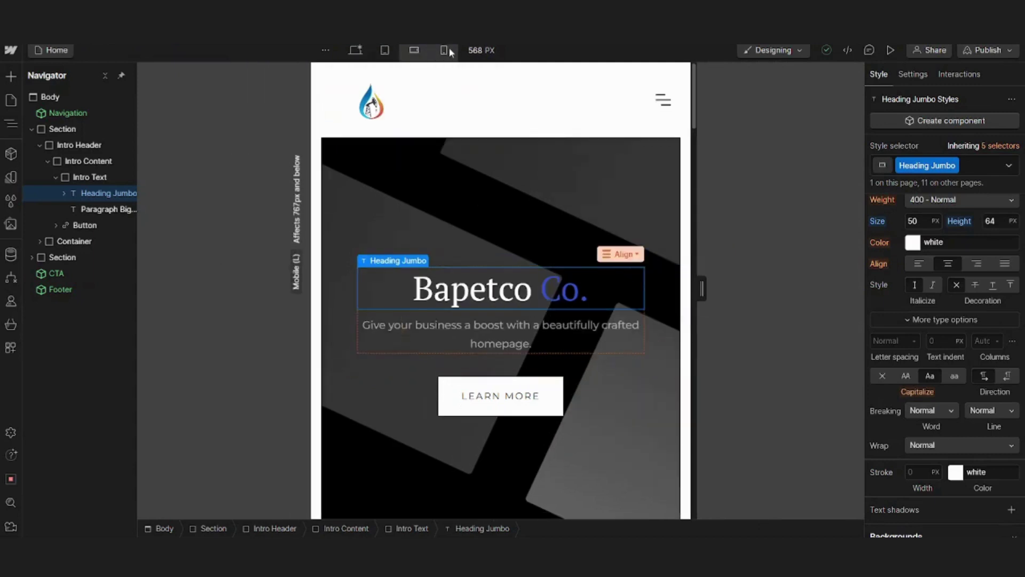
pyautogui.click(449, 51)
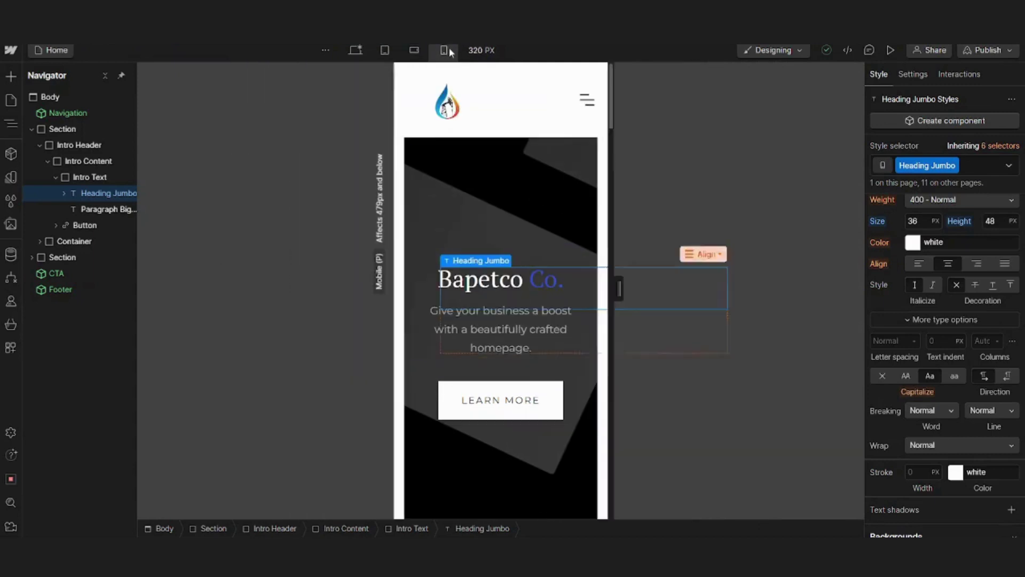
pyautogui.click(359, 53)
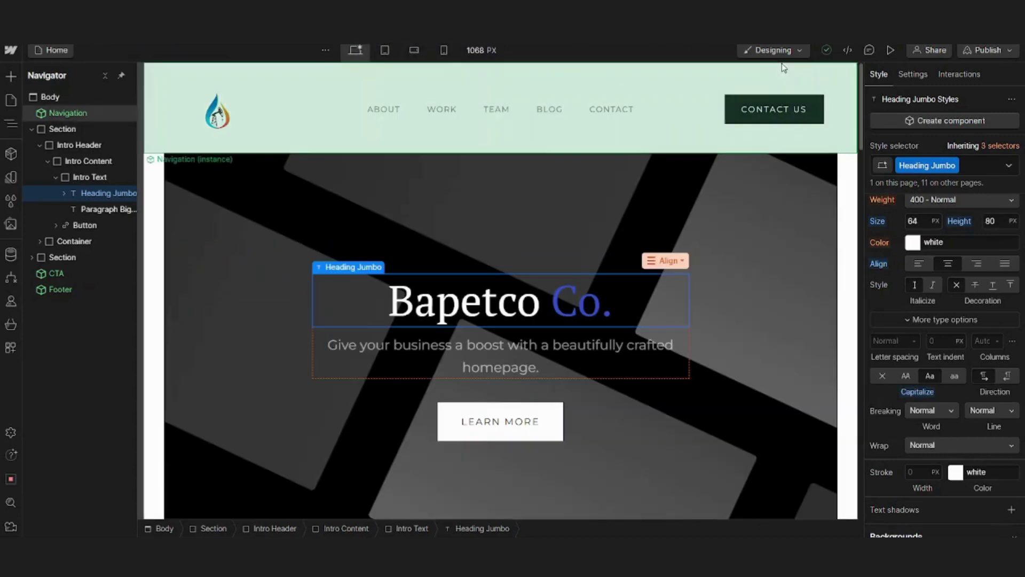
# Publish the site to the staging domain bapetco.webflow.io and review the live homepage's sections
pyautogui.click(1012, 52)
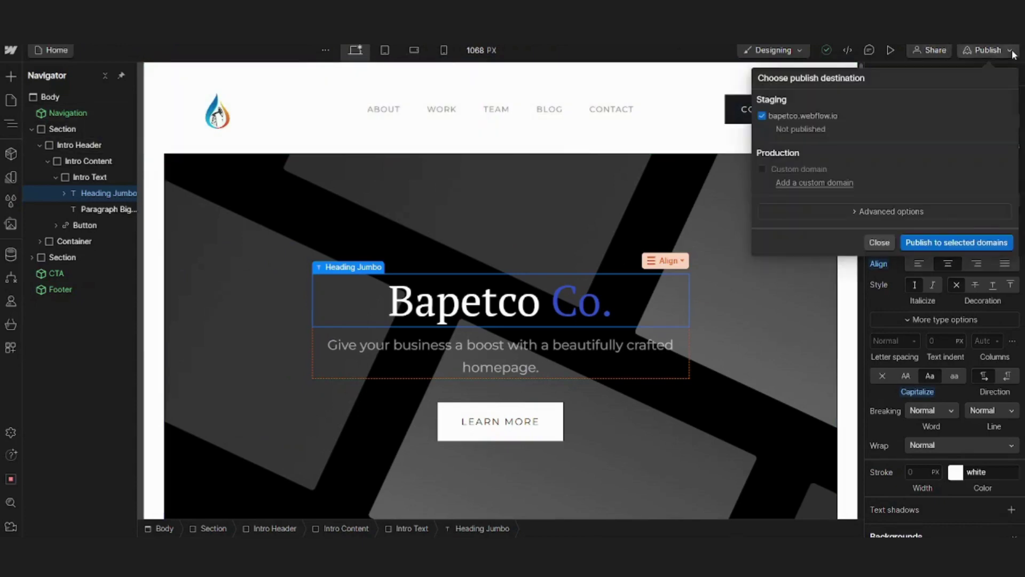
pyautogui.click(950, 243)
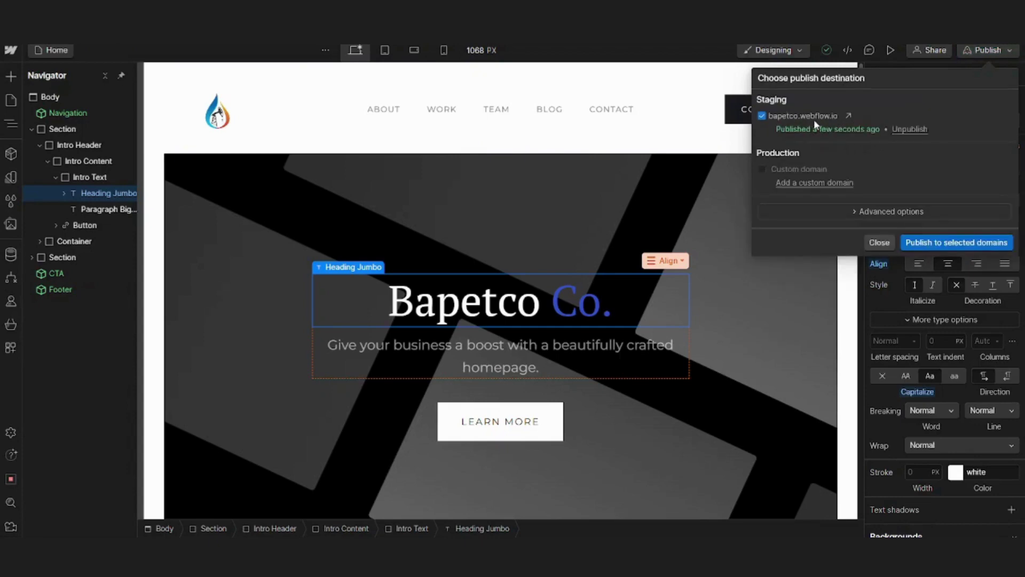
pyautogui.click(849, 117)
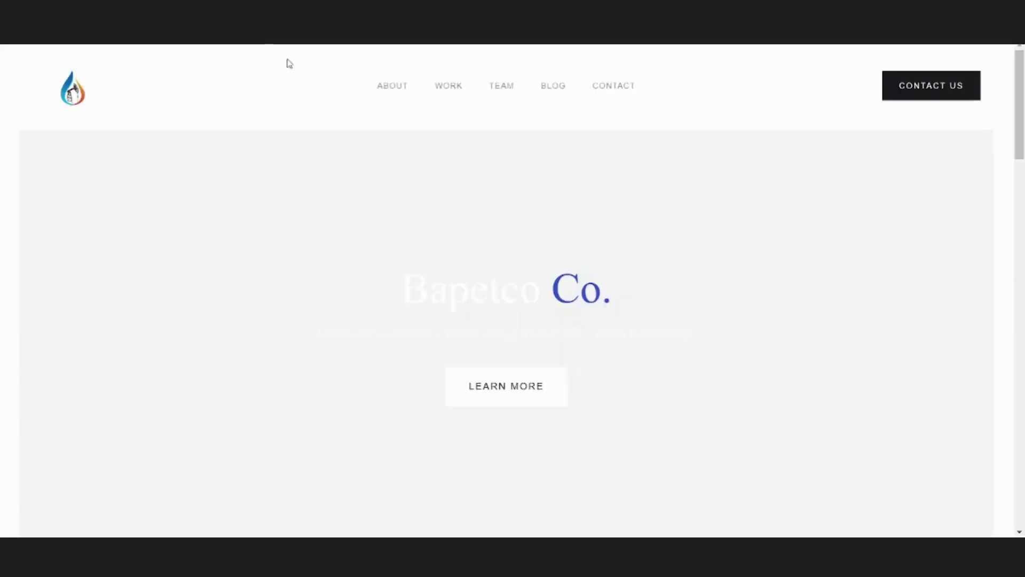
pyautogui.scroll(-3, 713, 215)
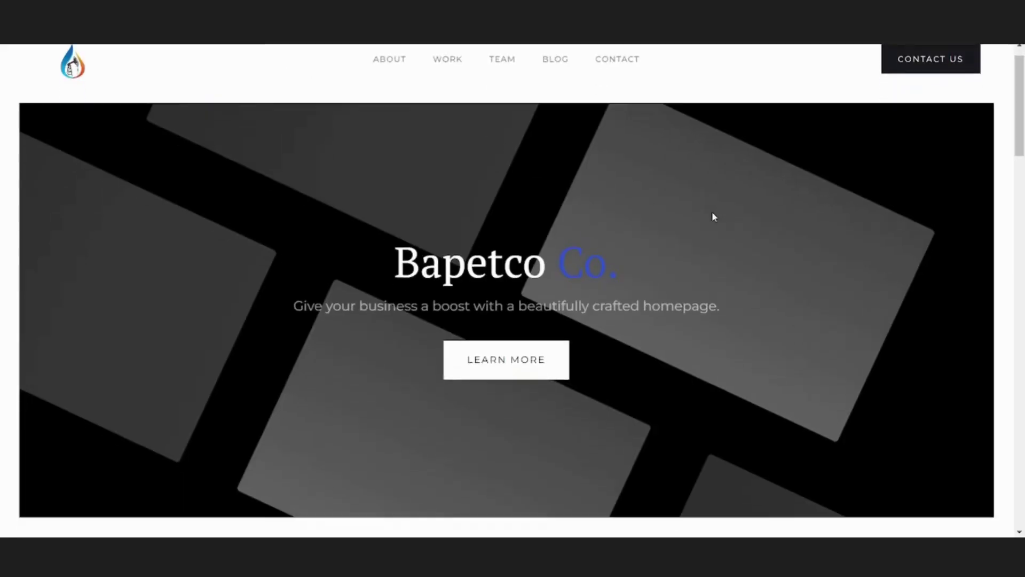
pyautogui.scroll(-20, 713, 216)
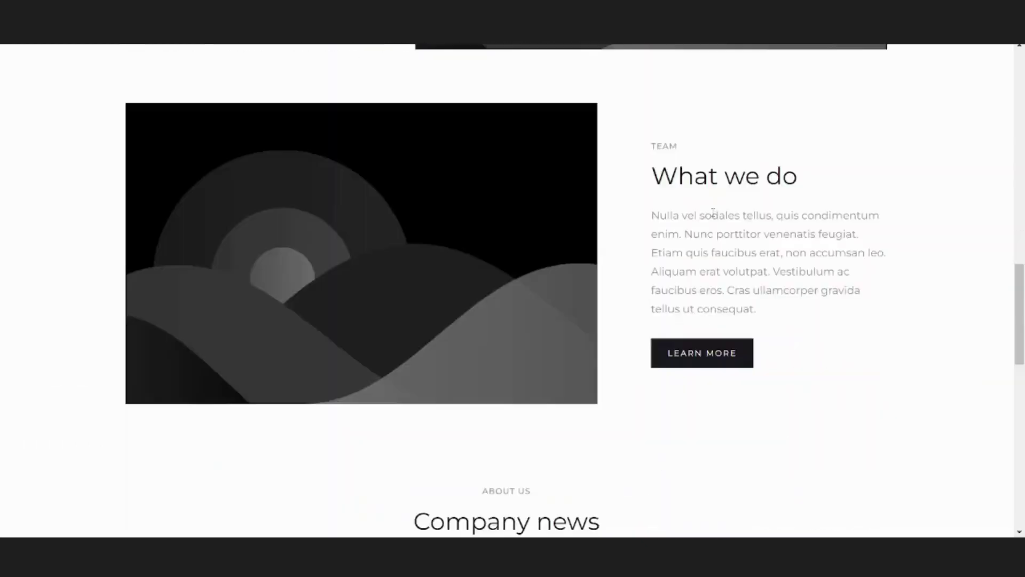
pyautogui.scroll(-5, 712, 215)
pyautogui.scroll(15, 713, 217)
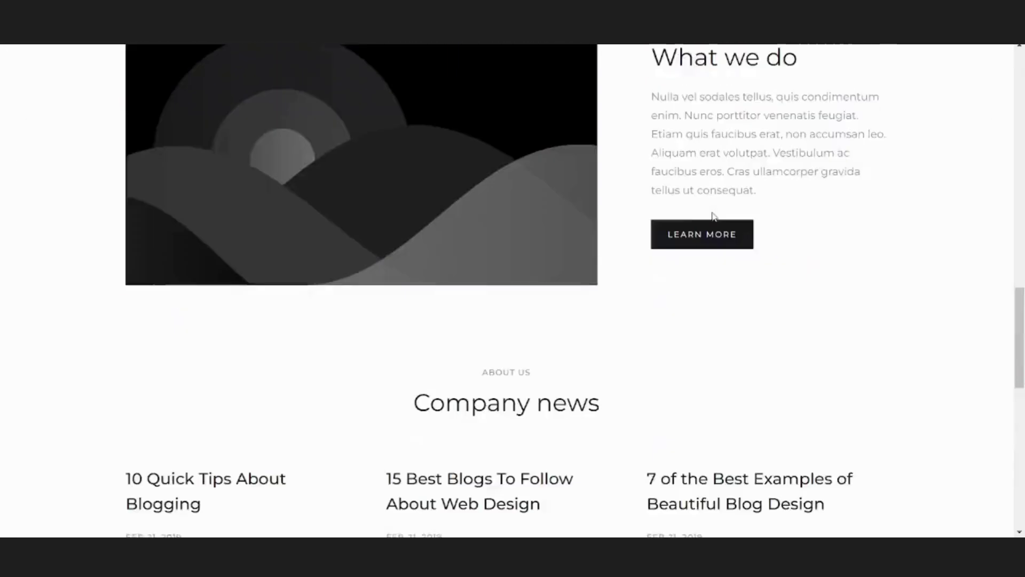
pyautogui.scroll(10, 714, 216)
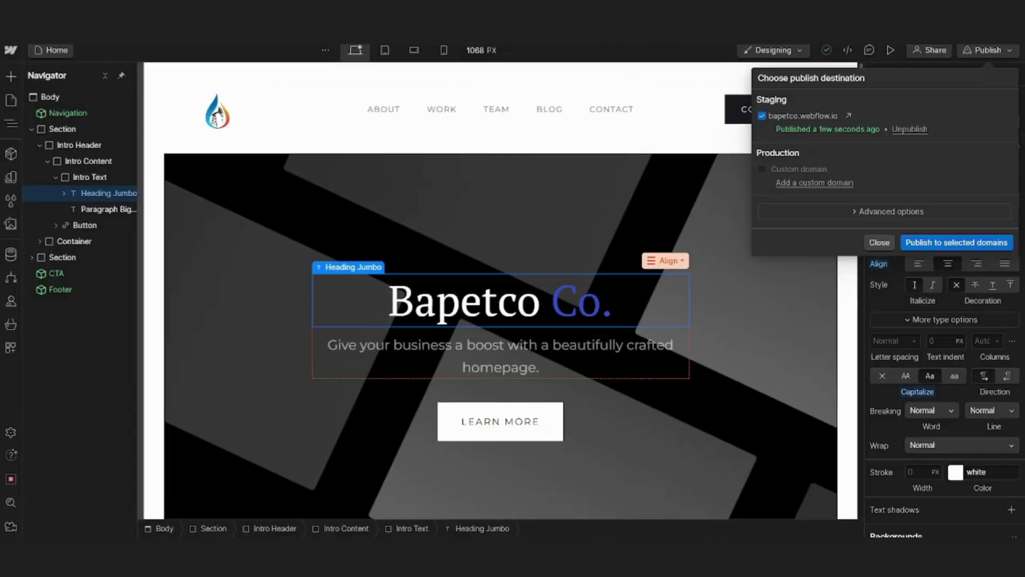